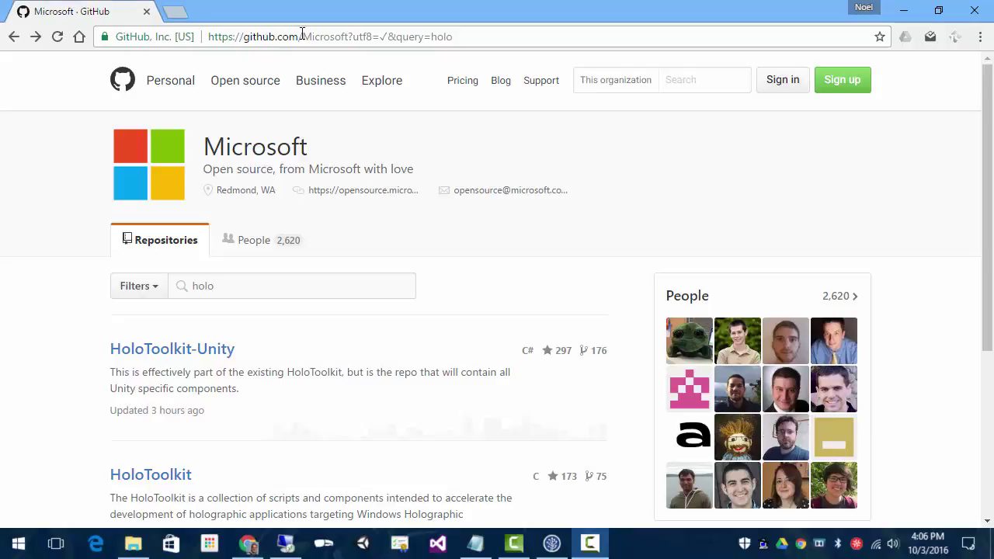
# Open the HoloToolkit-Unity repository page, review its README, and copy the HTTPS clone URL
pyautogui.moveTo(302, 33); pyautogui.dragTo(350, 38)
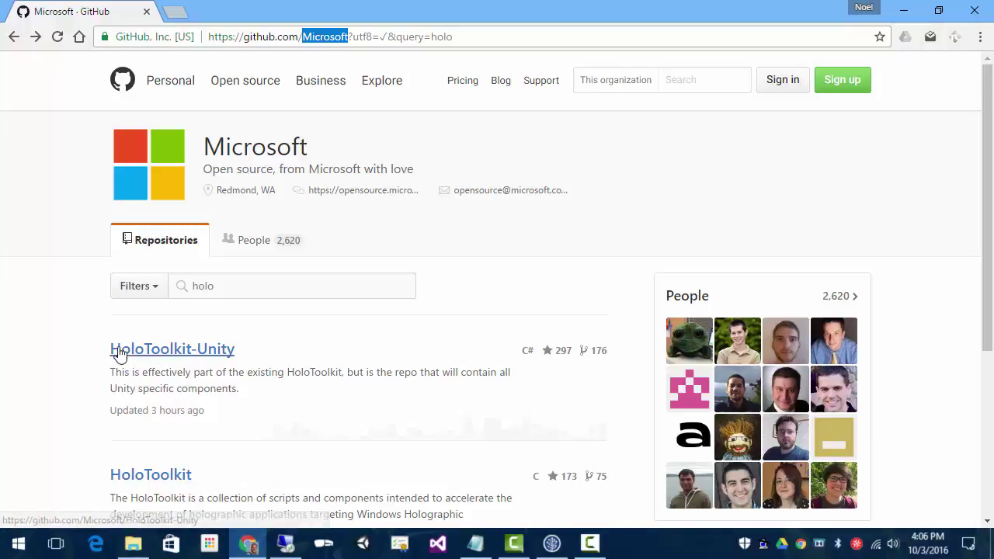
pyautogui.click(192, 355)
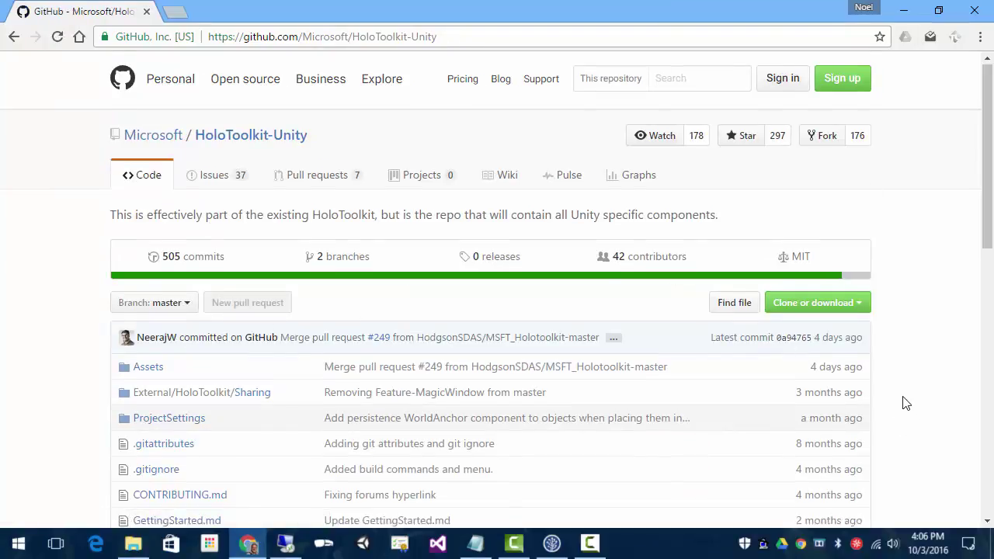
pyautogui.scroll(-10, 905, 403)
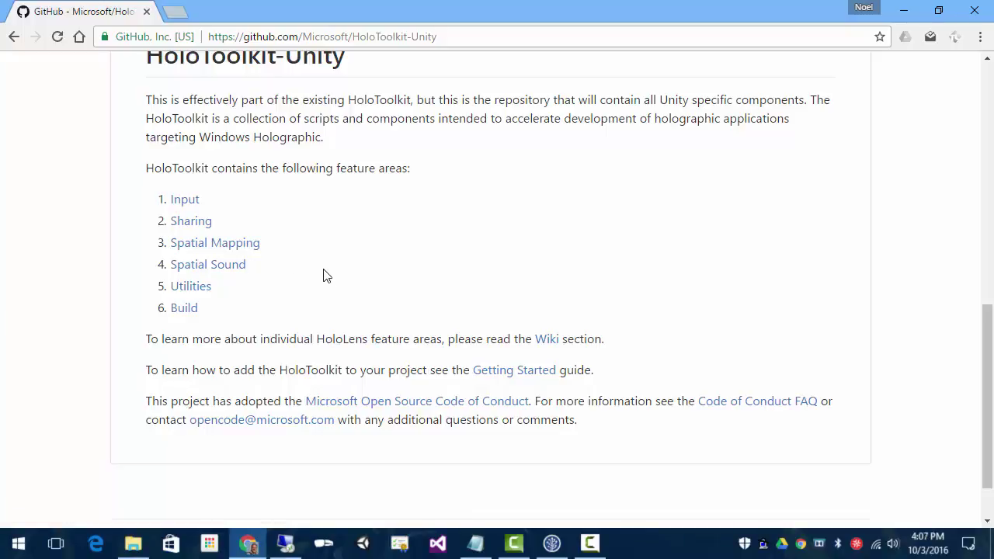
pyautogui.scroll(7, 324, 276)
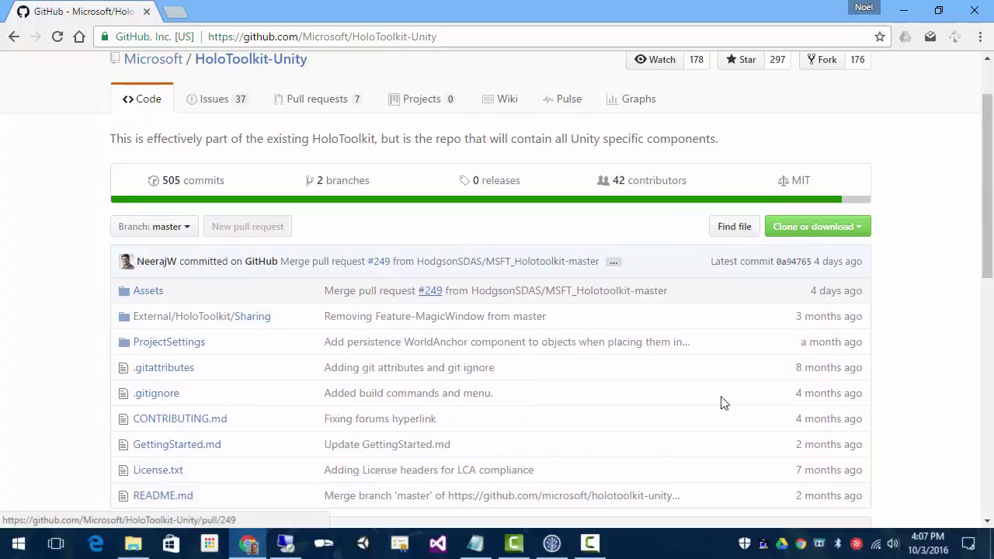
pyautogui.click(826, 226)
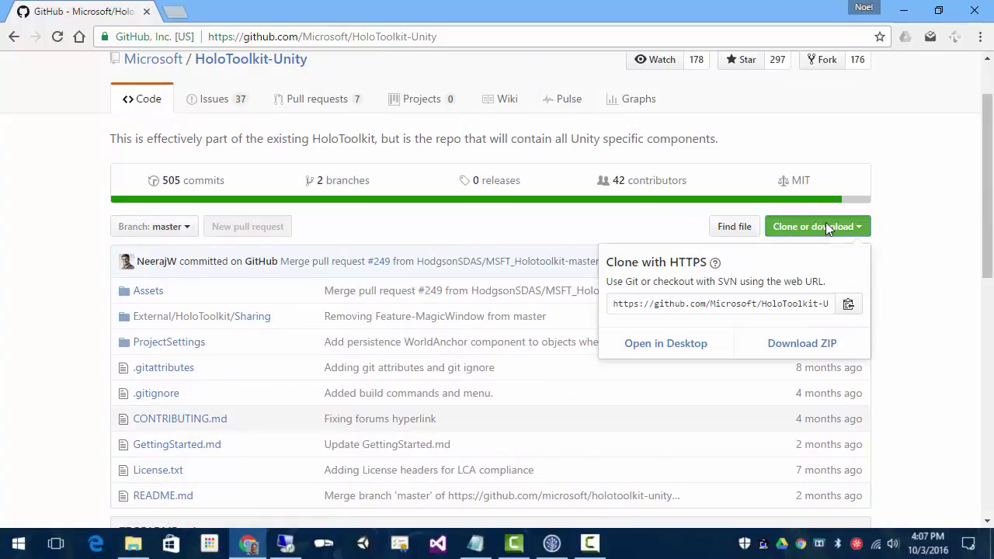
pyautogui.click(850, 306)
# Start a SourceTree clone of the pasted HoloToolkit-Unity.git address into d:\repos\holo-toolkit
pyautogui.hotkey('alt', 'Tab')
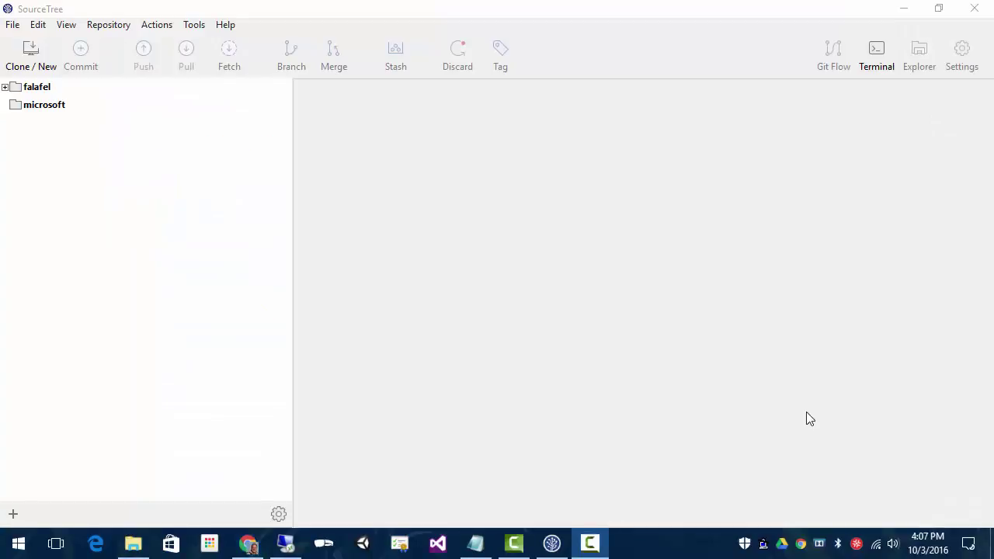
pyautogui.click(31, 54)
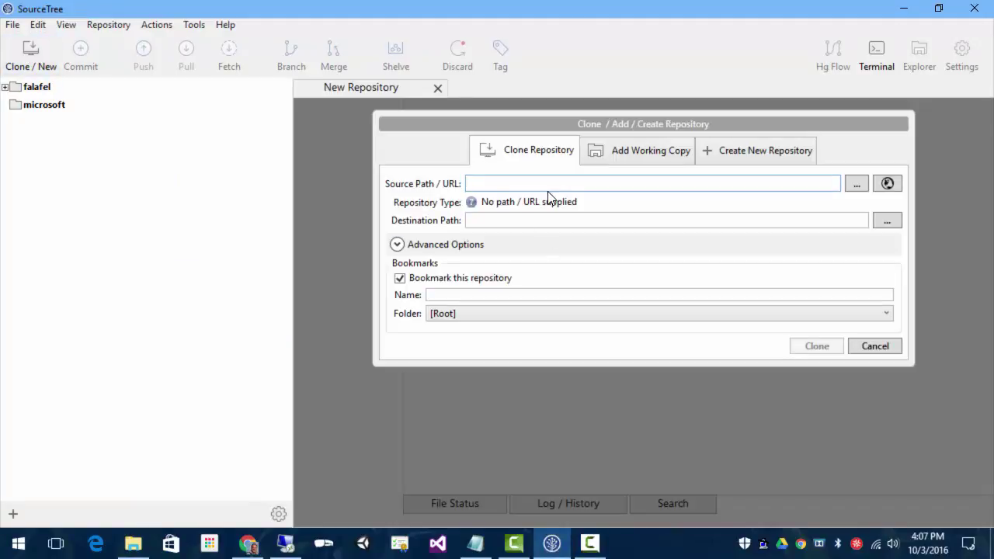
pyautogui.hotkey('ctrl', 'v')
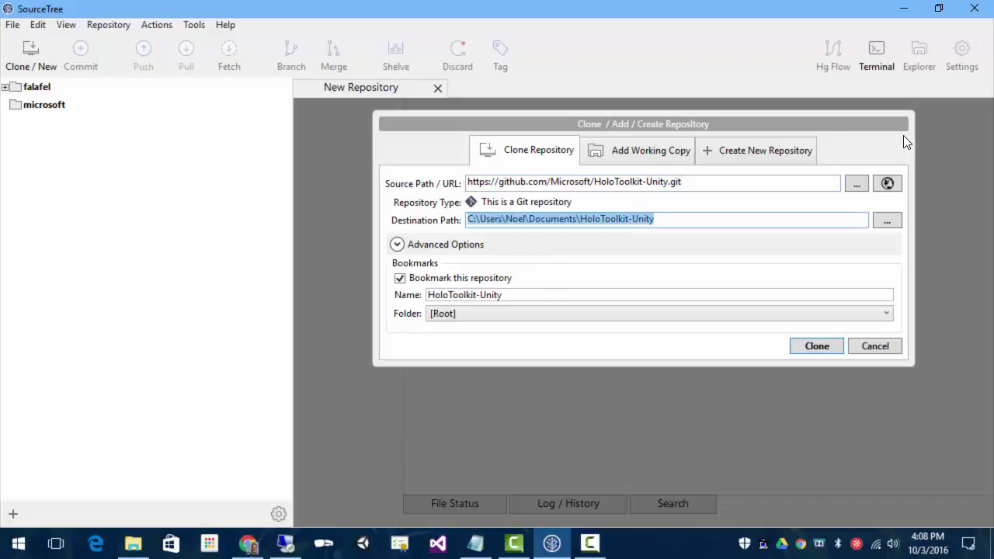
pyautogui.write('d:\\')
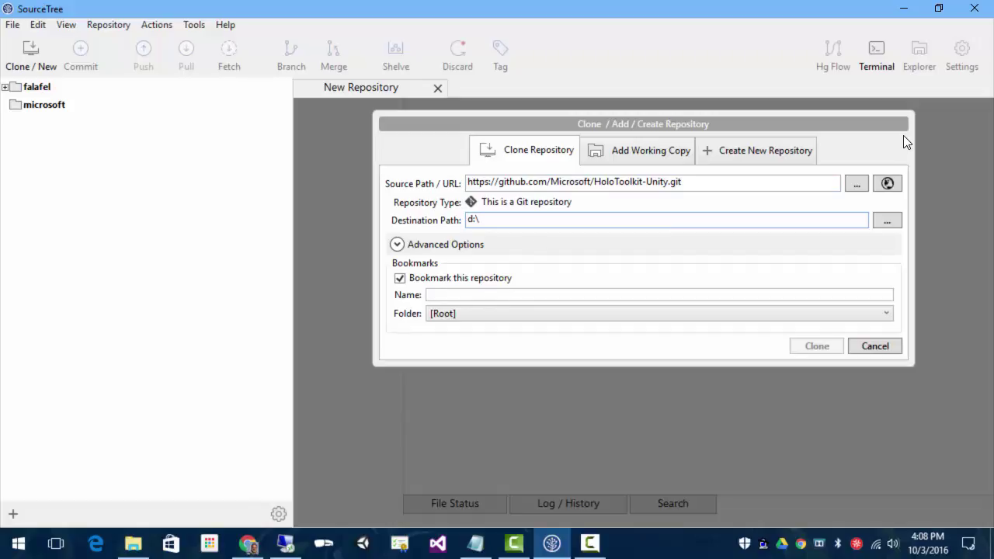
pyautogui.write('repos')
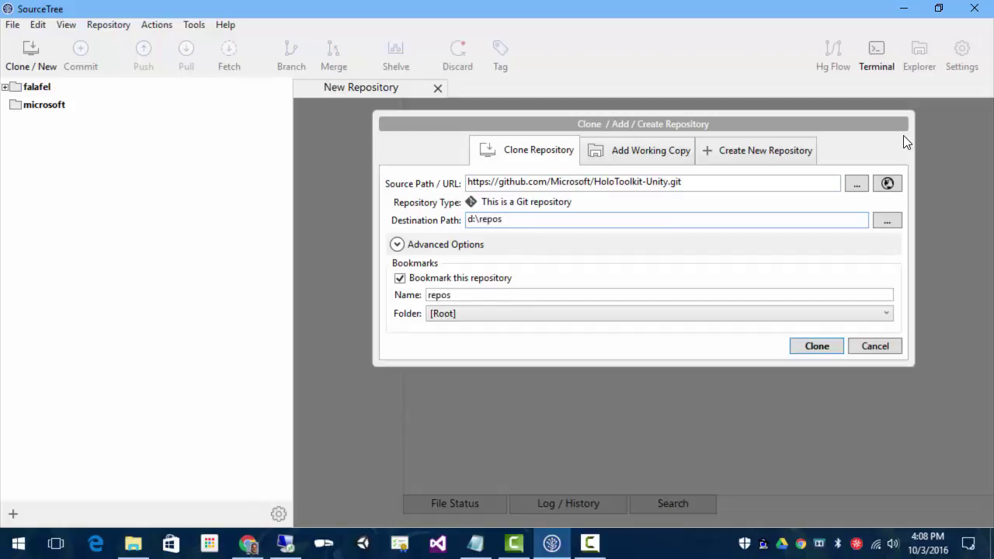
pyautogui.write('\\holo-toolkit')
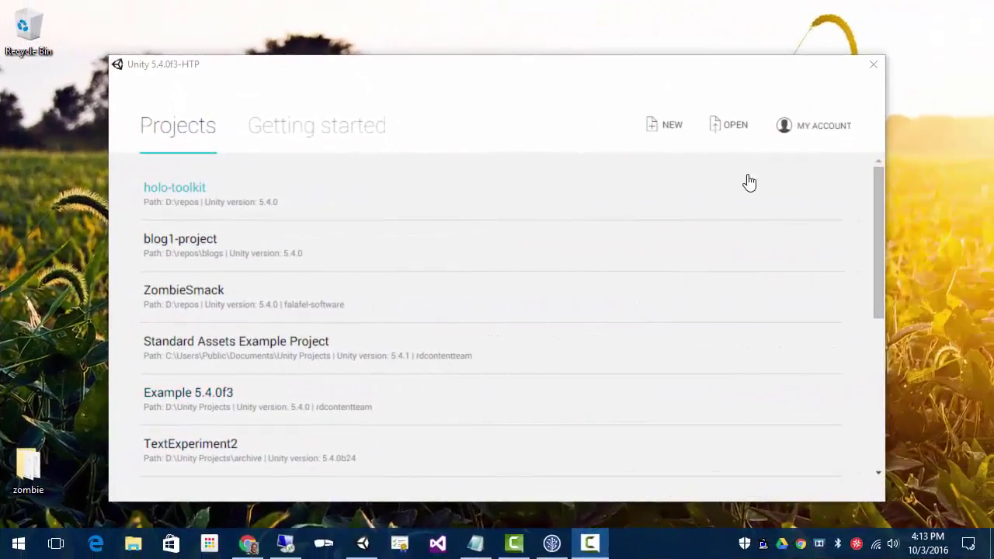
# Open the D:\repos\holo-toolkit folder as a project from the Unity launcher
pyautogui.click(733, 125)
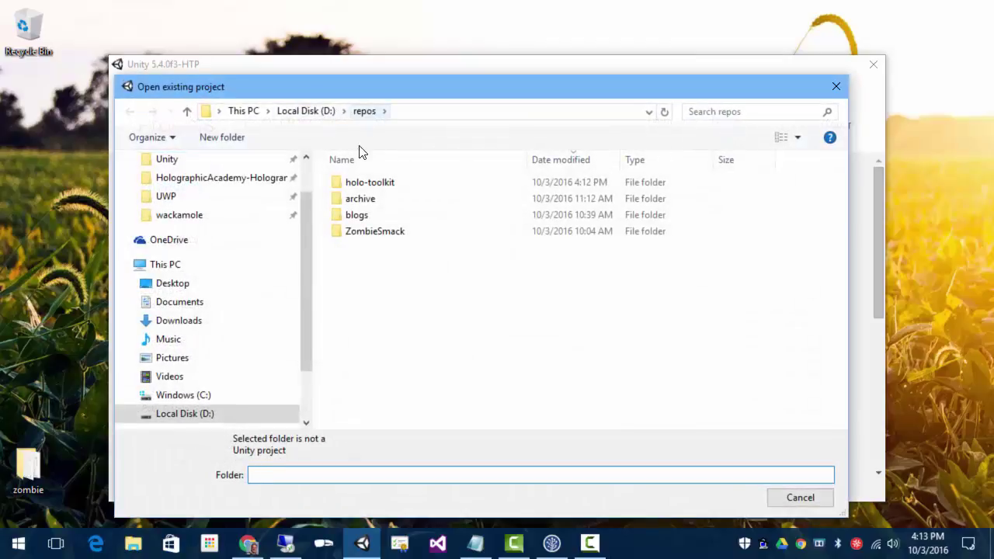
pyautogui.doubleClick(382, 181)
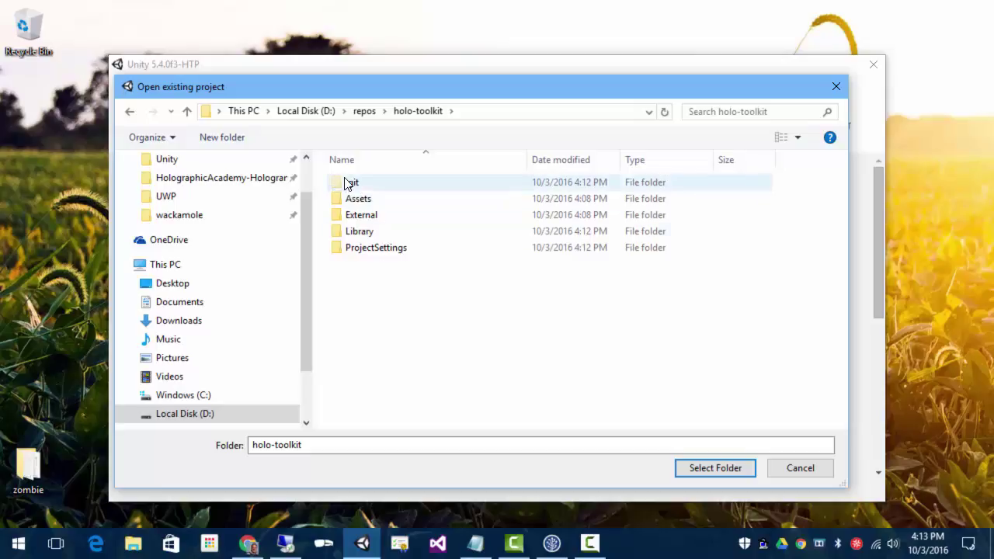
pyautogui.click(720, 468)
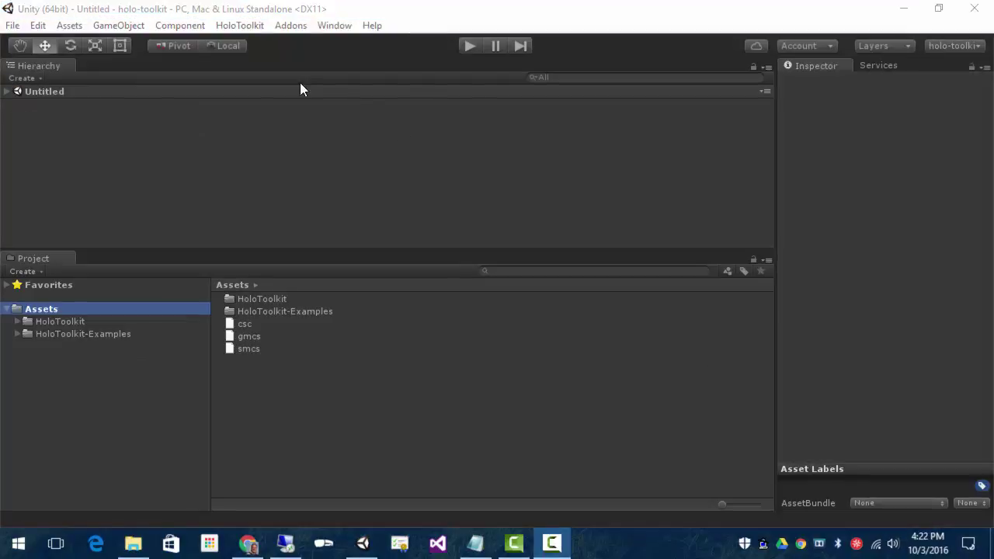
# Expand and collapse the HoloToolkit and HoloToolkit-Examples folders to browse their subfolders
pyautogui.click(56, 321)
pyautogui.click(18, 322)
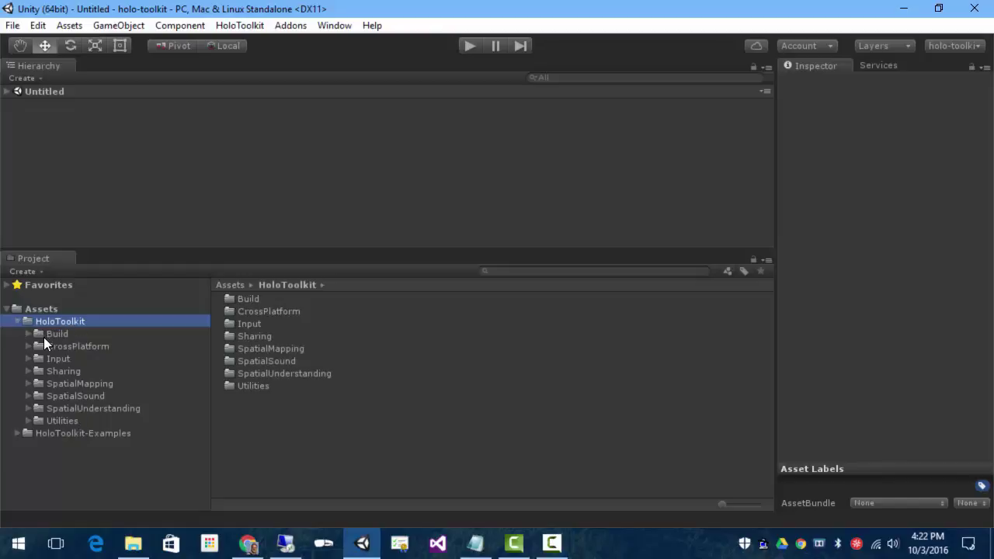
pyautogui.click(18, 323)
pyautogui.click(20, 334)
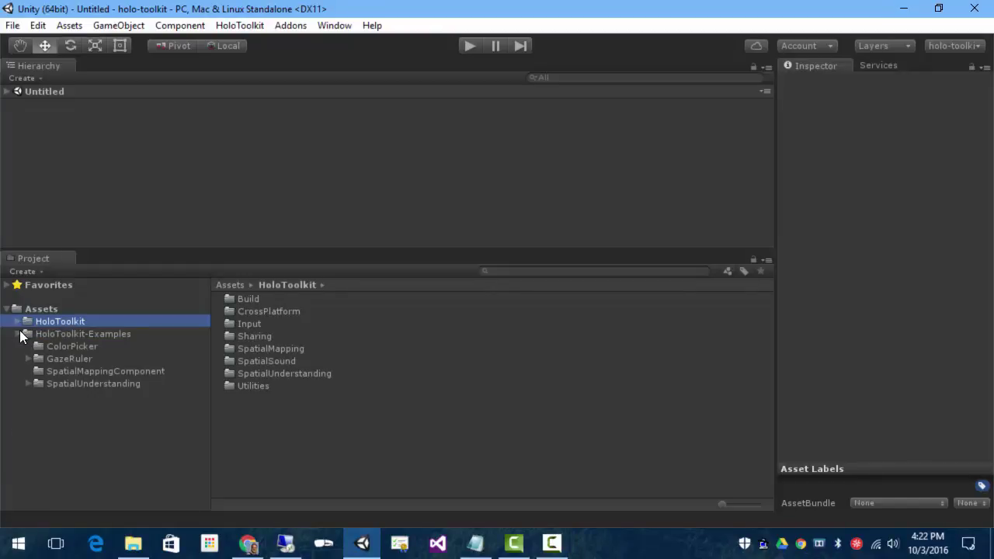
pyautogui.click(20, 334)
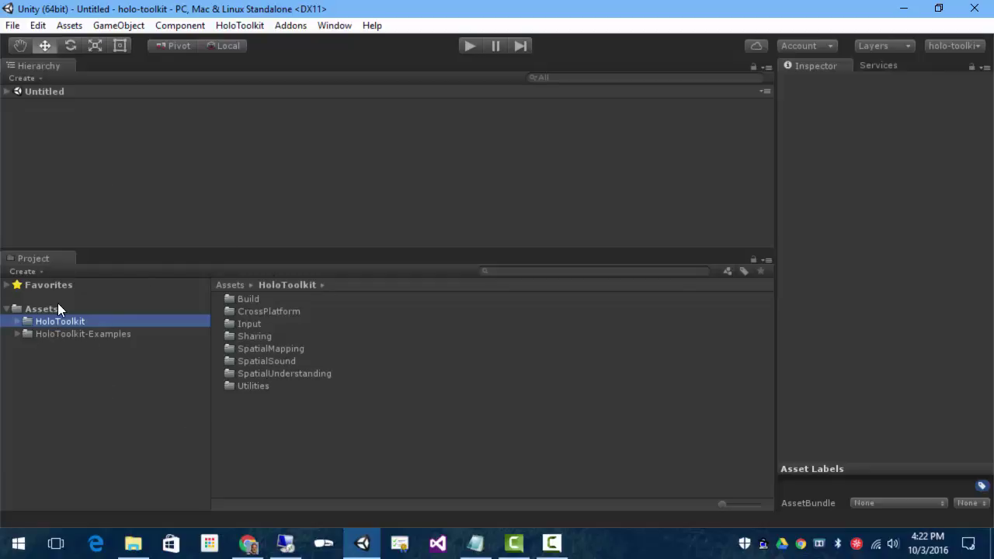
# Check the new HoloToolkit and Addons menus, then dismiss them without choosing anything
pyautogui.click(259, 28)
pyautogui.moveTo(255, 45)
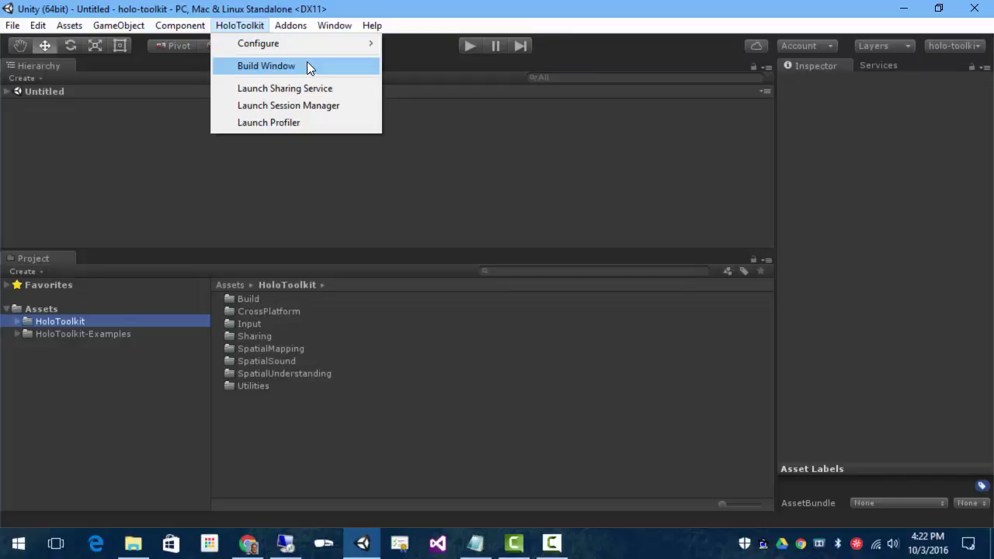
pyautogui.click(261, 9)
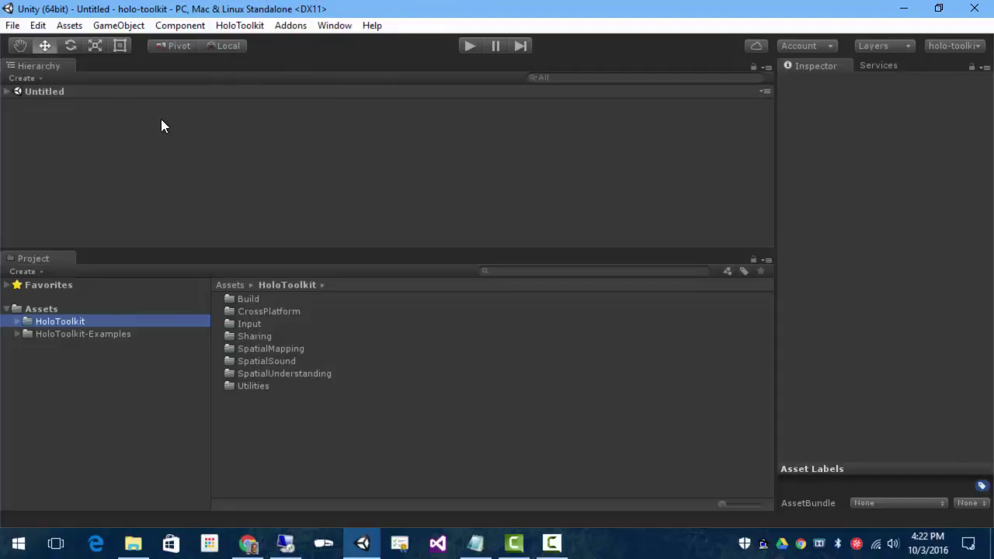
# Export the project's assets as a package, collapsing the HoloToolkit and HoloToolkit-Examples branches
pyautogui.click(68, 25)
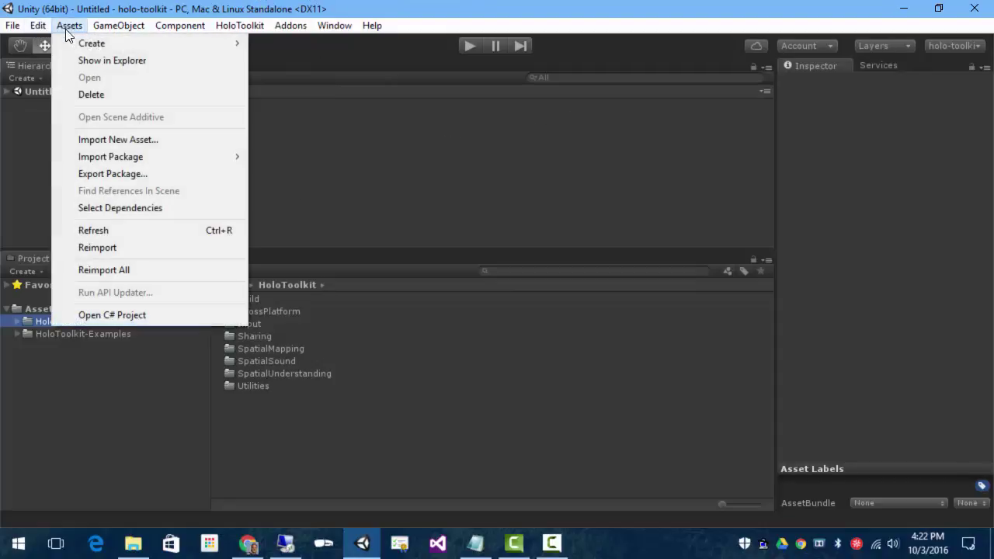
pyautogui.click(109, 173)
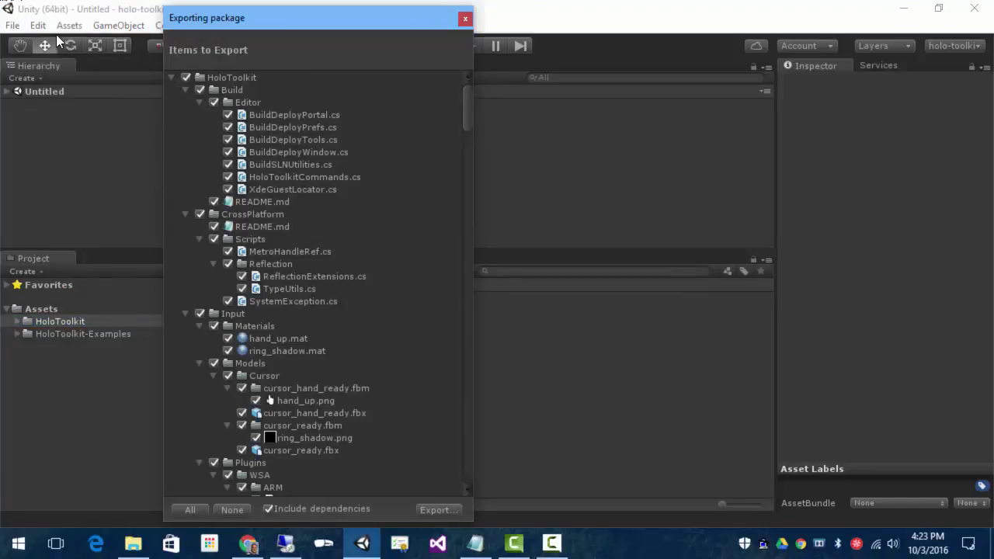
pyautogui.click(173, 77)
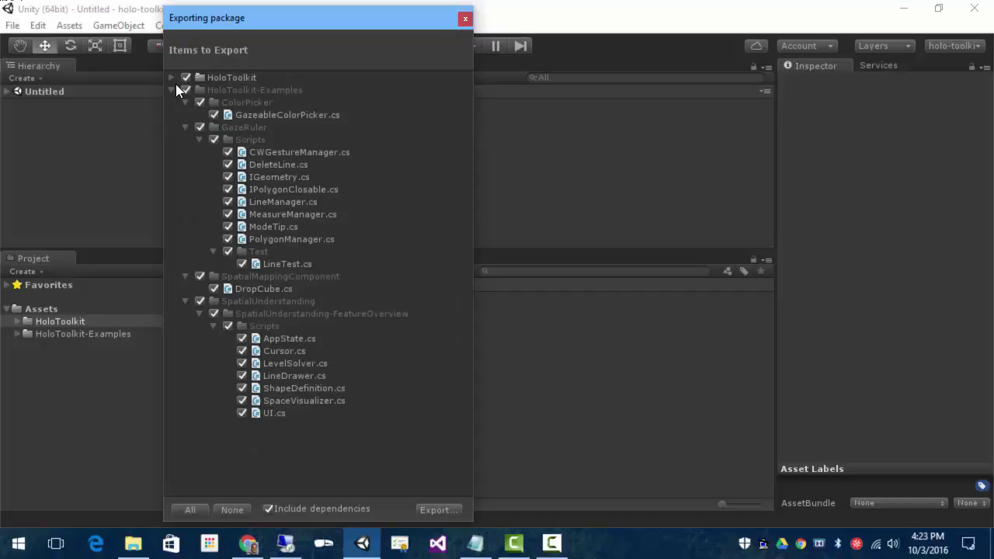
pyautogui.click(169, 90)
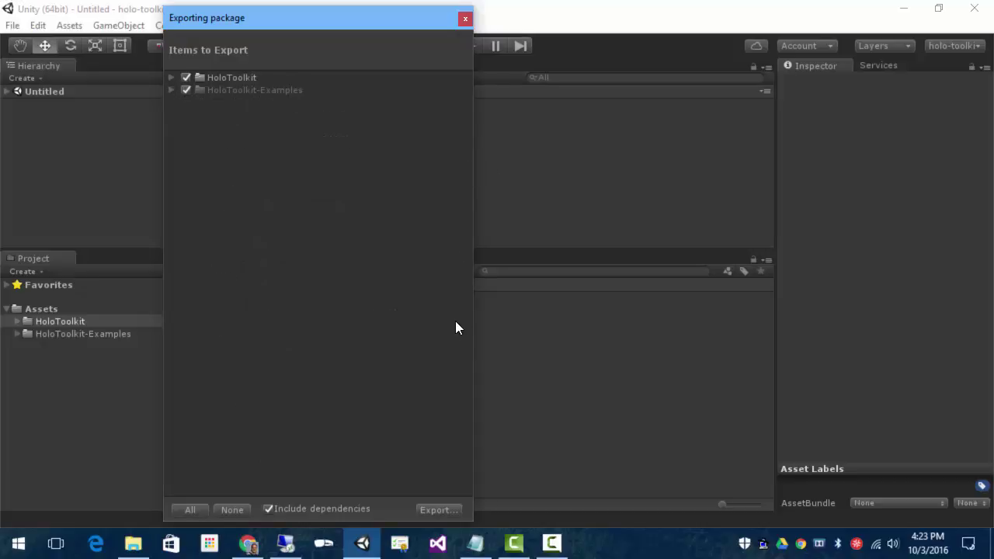
pyautogui.click(429, 510)
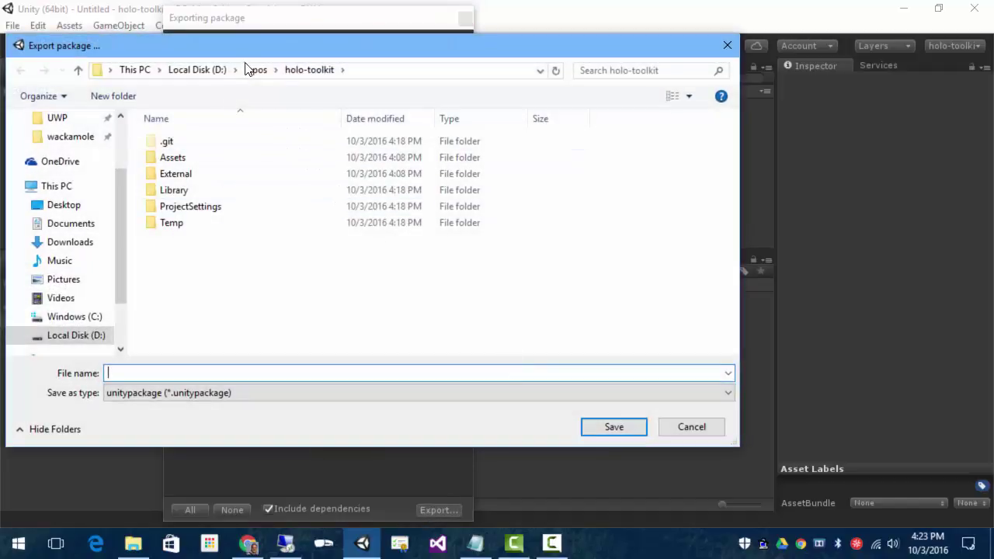
# Save the package as holotoolkit.unitypackage in D:\assets\packages
pyautogui.click(212, 70)
pyautogui.click(181, 145)
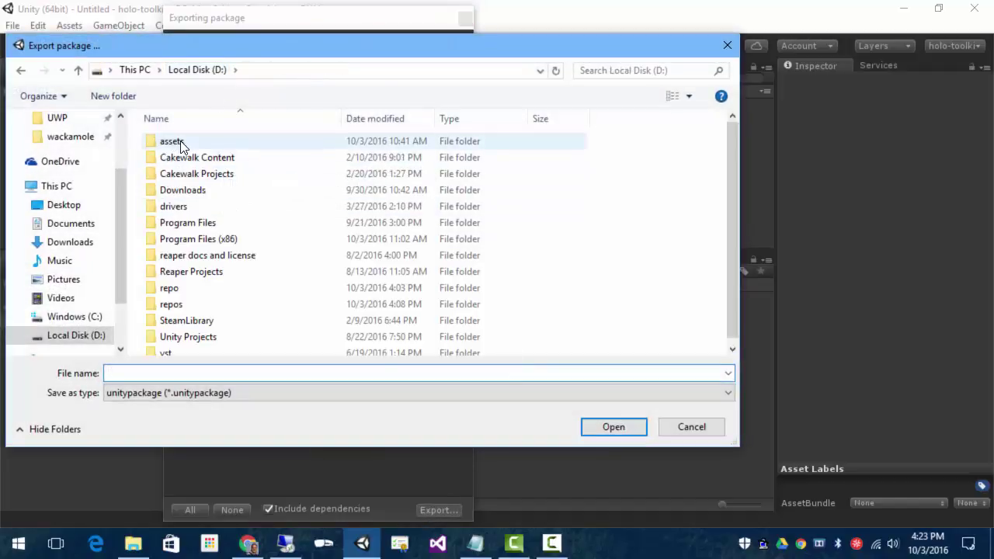
pyautogui.doubleClick(180, 145)
pyautogui.doubleClick(507, 174)
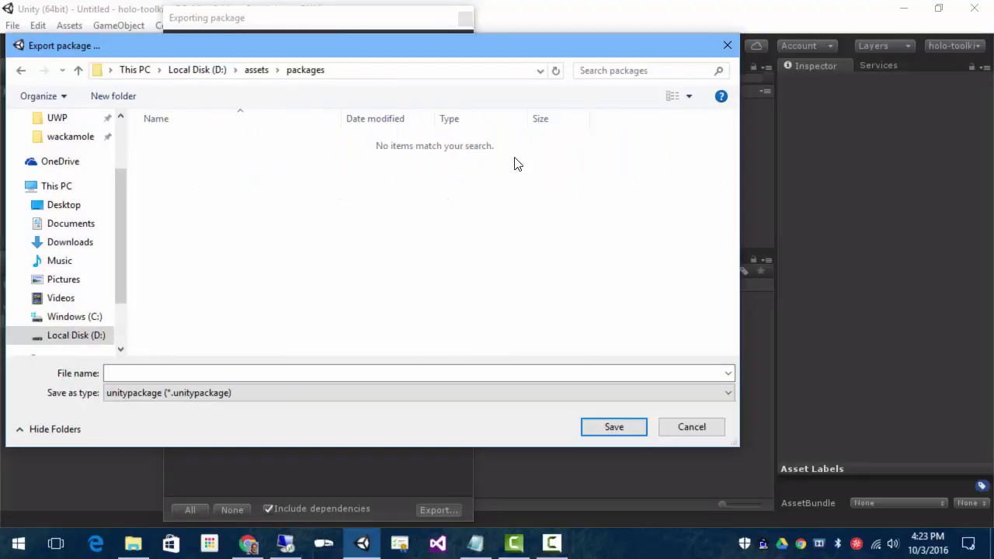
pyautogui.click(159, 372)
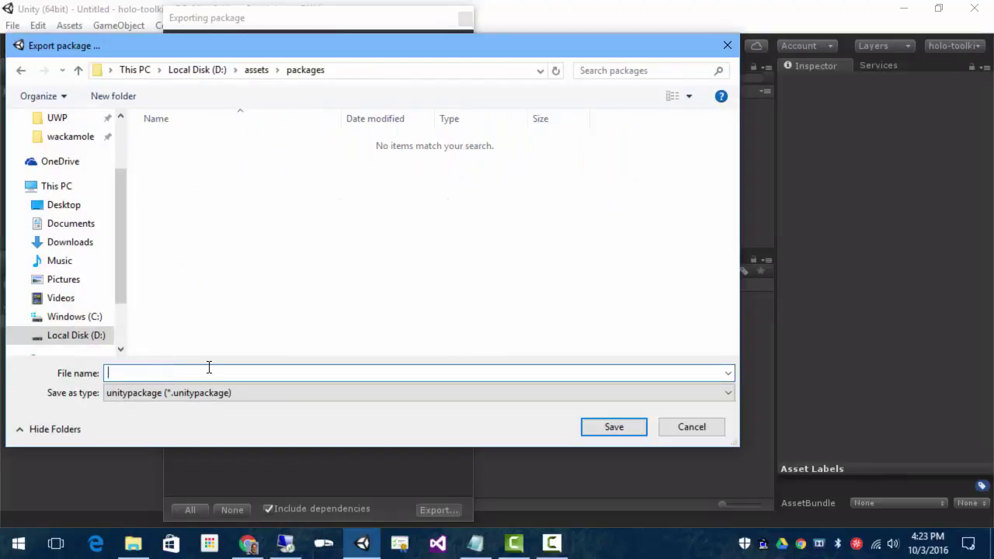
pyautogui.write('holotoolki')
pyautogui.press('Return')
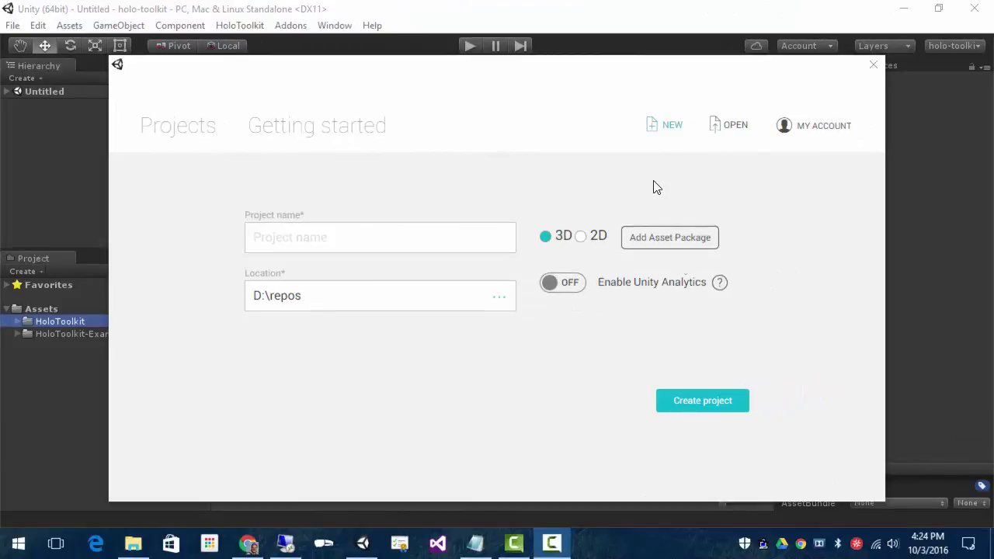
# Name the new project UsesToolkit, keep location D:\repos and the 3D template, and create it
pyautogui.click(345, 238)
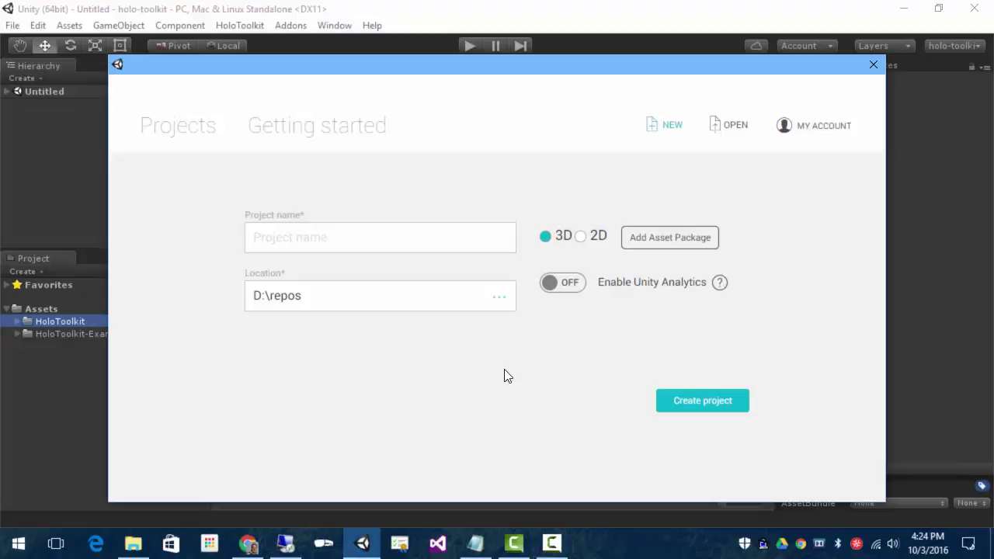
pyautogui.click(434, 239)
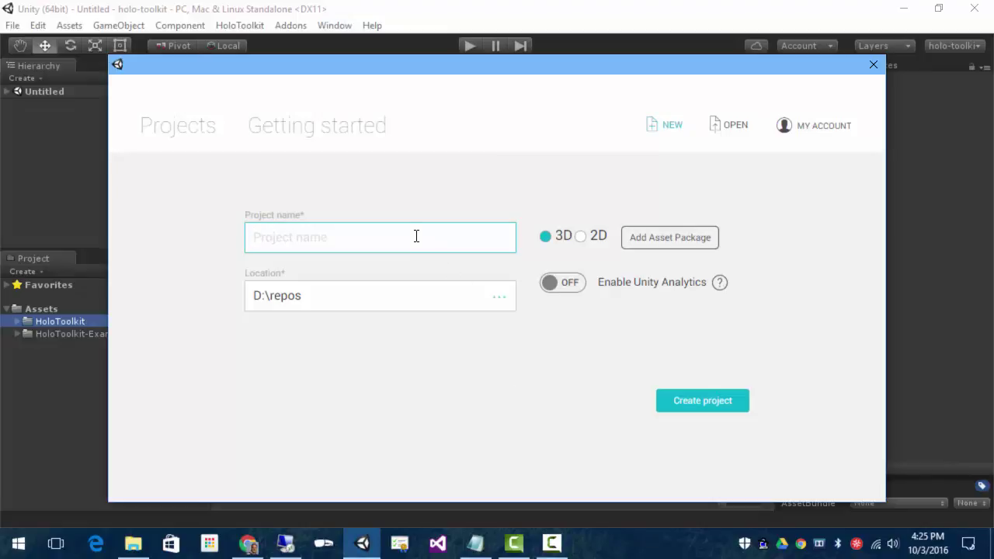
pyautogui.write('UsesToolkit')
pyautogui.click(685, 399)
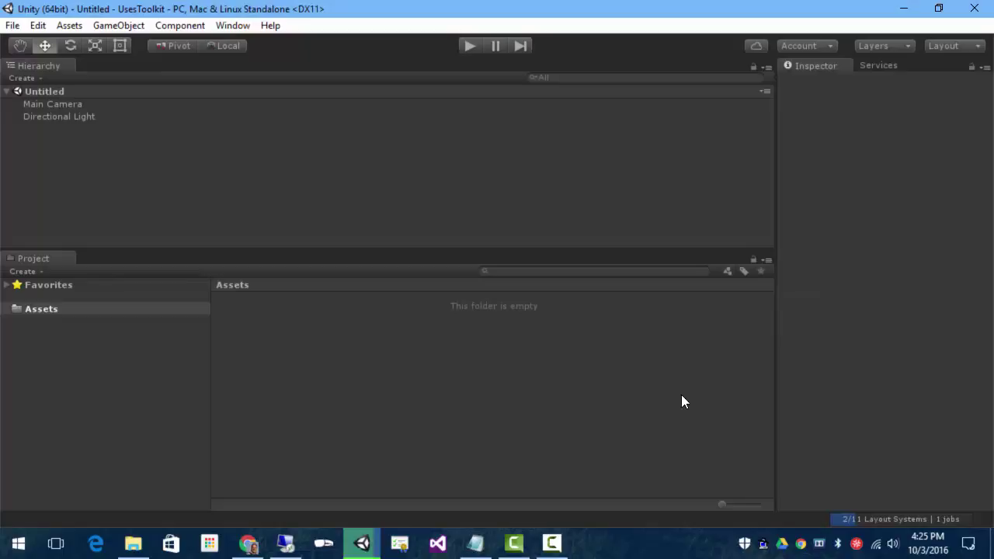
# Open the Import Package > Custom Package file picker, move it aside, then cancel it
pyautogui.click(72, 24)
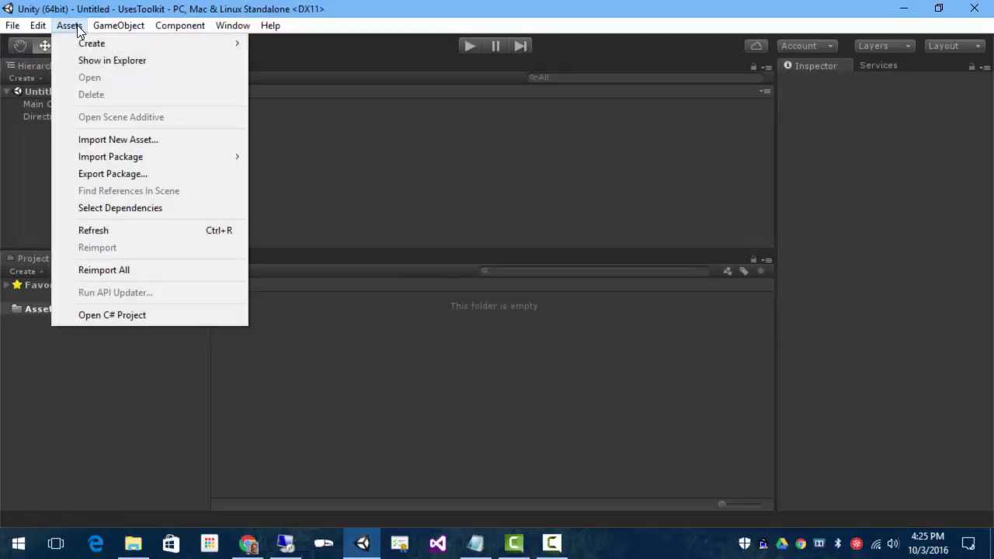
pyautogui.moveTo(117, 156)
pyautogui.click(333, 156)
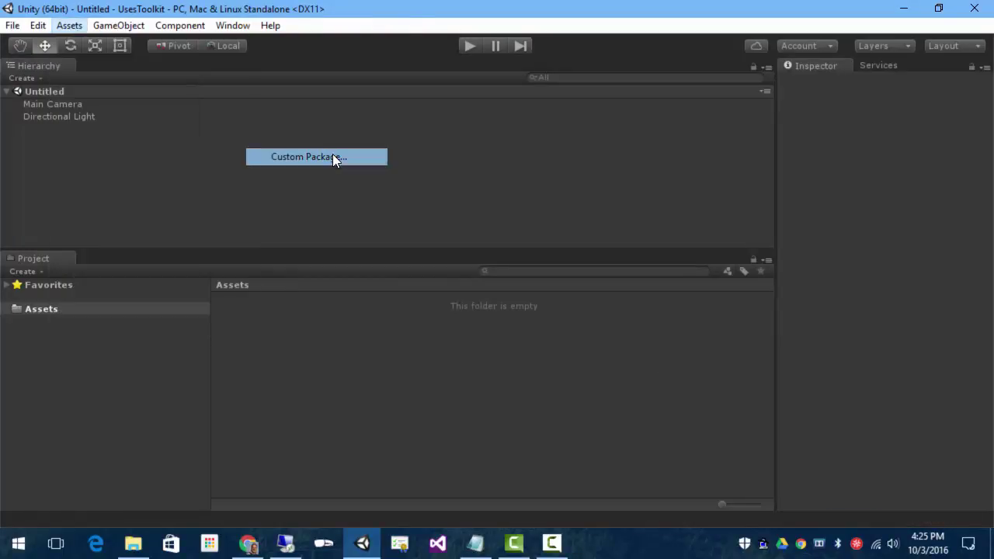
pyautogui.moveTo(288, 16); pyautogui.dragTo(528, 137)
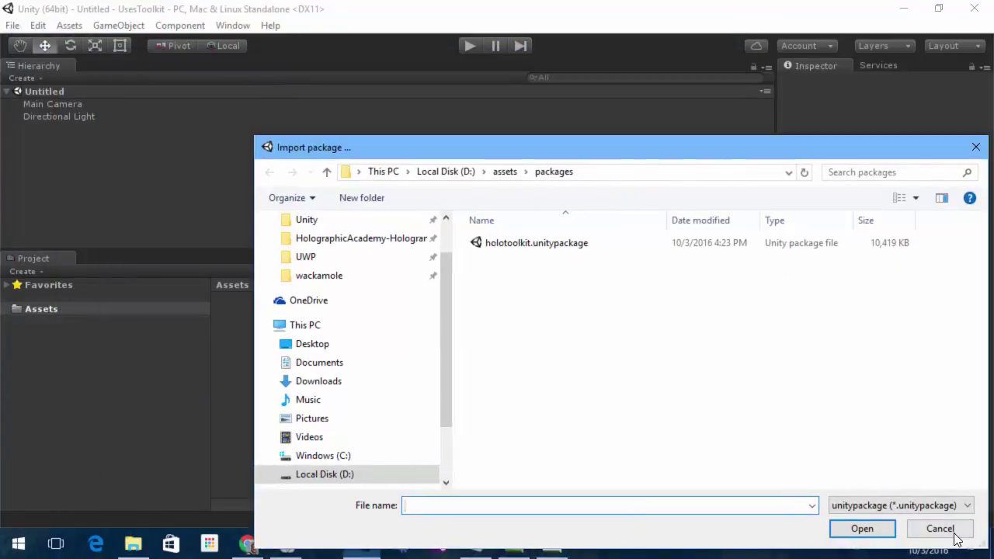
pyautogui.click(940, 528)
# Reopen Import Package > Custom Package and choose holotoolkit.unitypackage
pyautogui.click(70, 26)
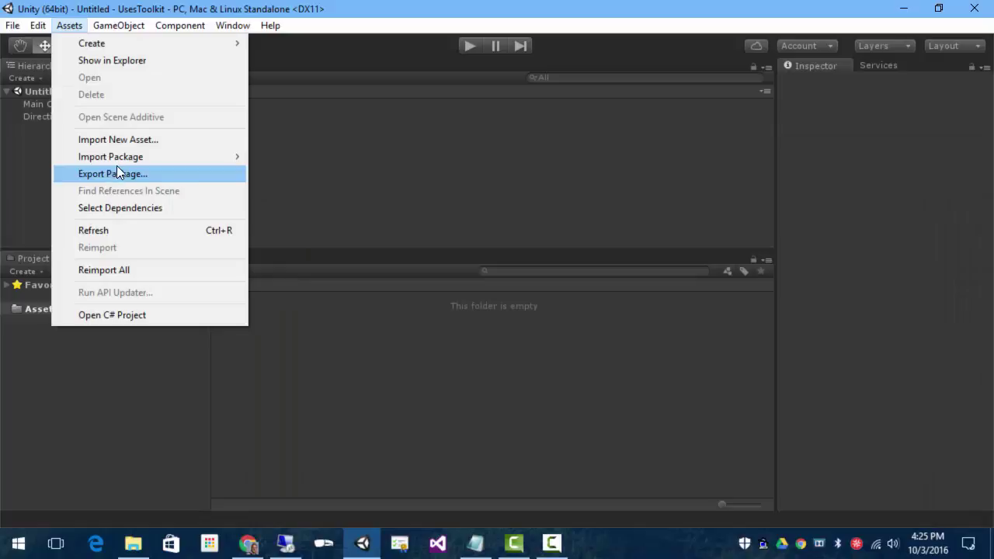
pyautogui.moveTo(105, 156)
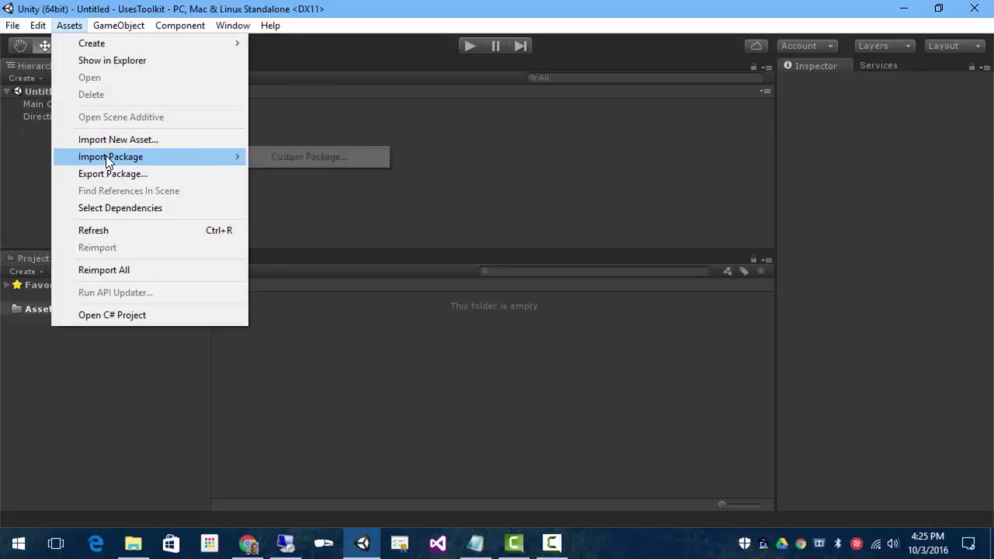
pyautogui.click(339, 158)
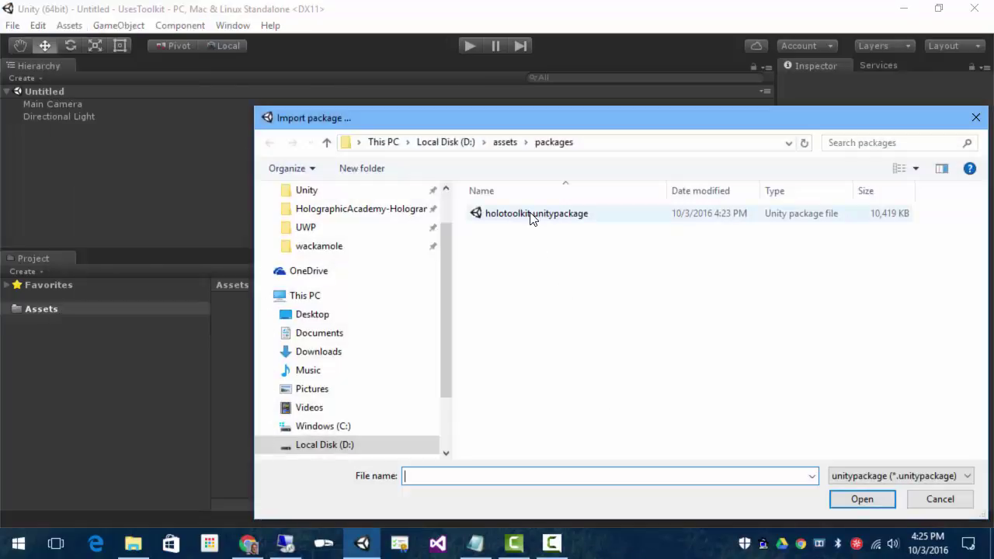
pyautogui.doubleClick(531, 215)
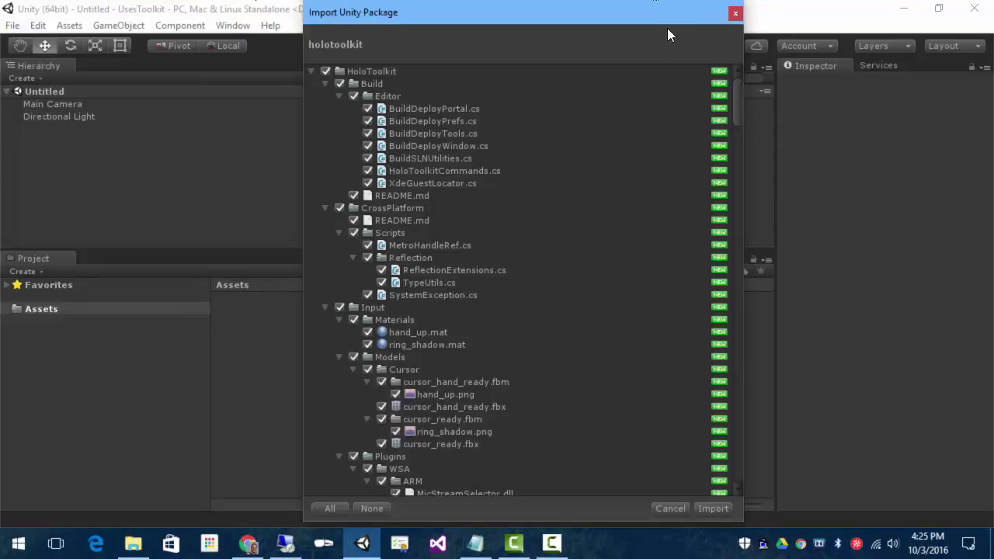
# Import the package with both HoloToolkit and HoloToolkit-Examples checked
pyautogui.click(325, 83)
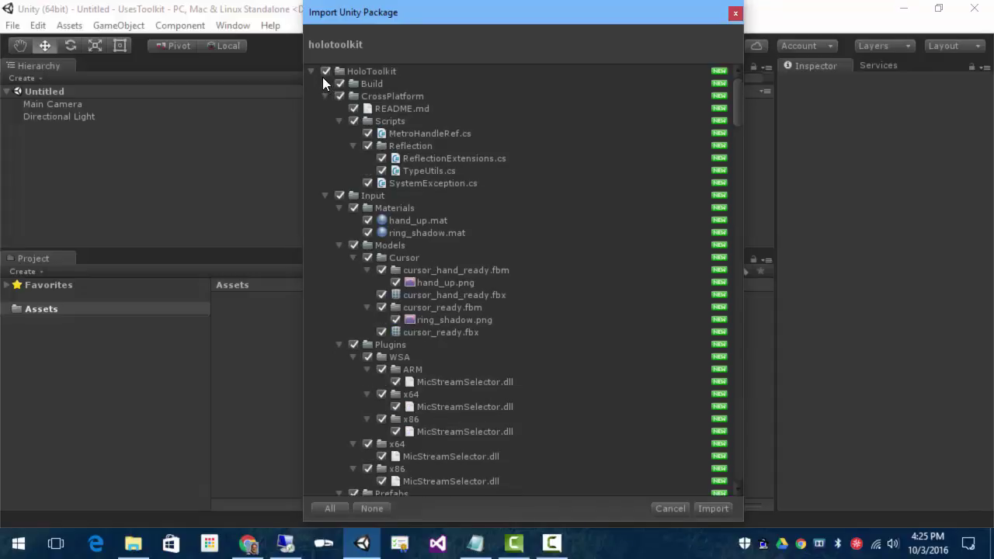
pyautogui.click(311, 72)
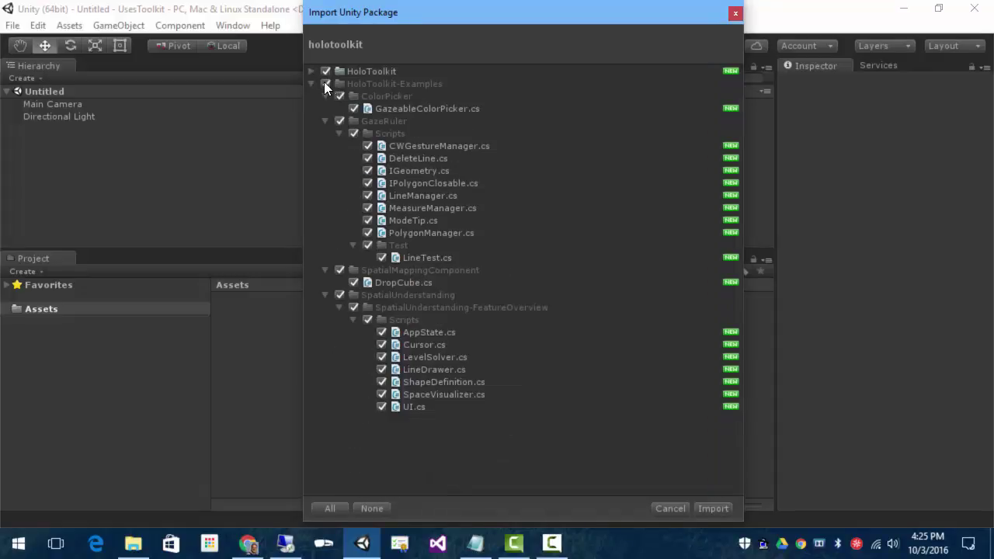
pyautogui.click(326, 83)
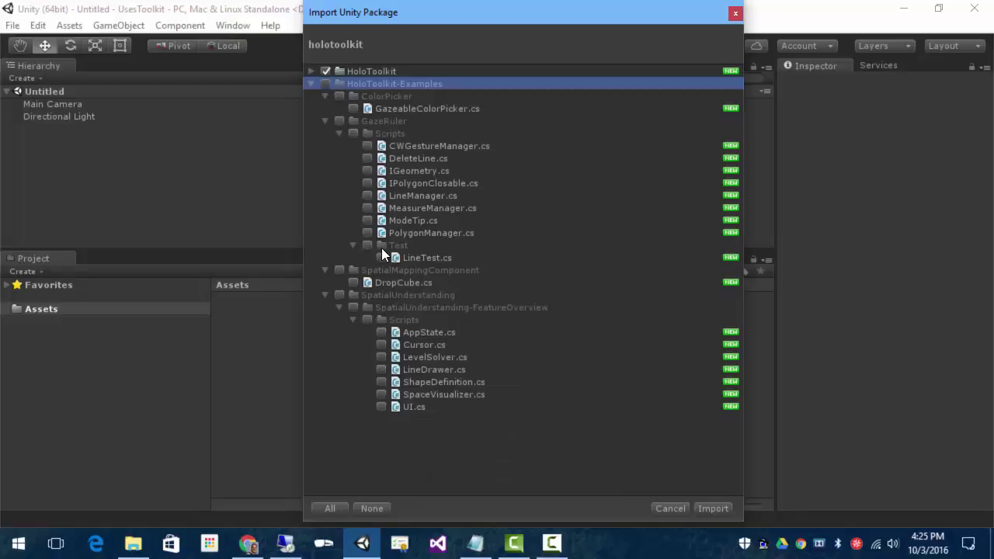
pyautogui.click(326, 83)
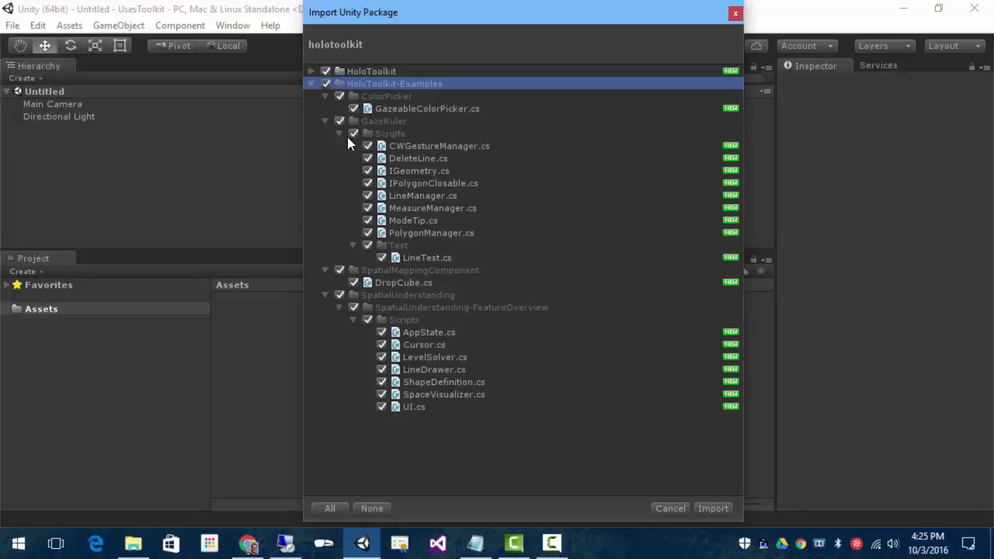
pyautogui.click(708, 509)
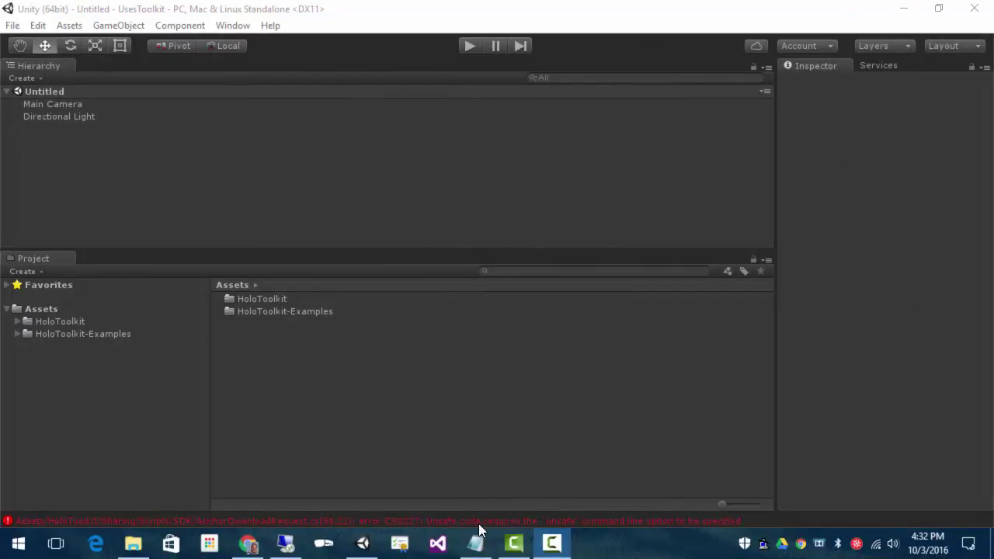
# Open the Console from the status-bar error and enlarge it to show all seven CS0227 errors
pyautogui.click(582, 524)
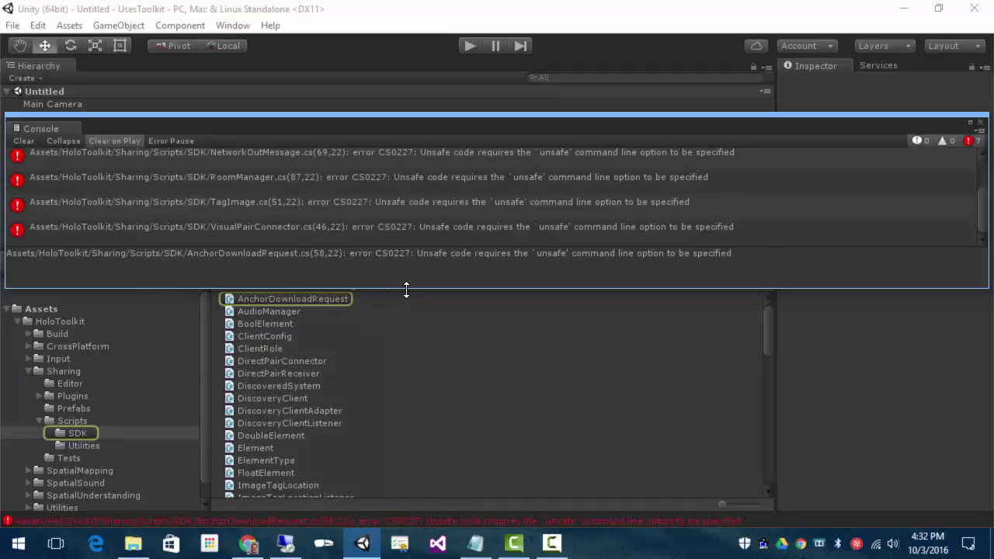
pyautogui.moveTo(406, 286); pyautogui.dragTo(414, 454)
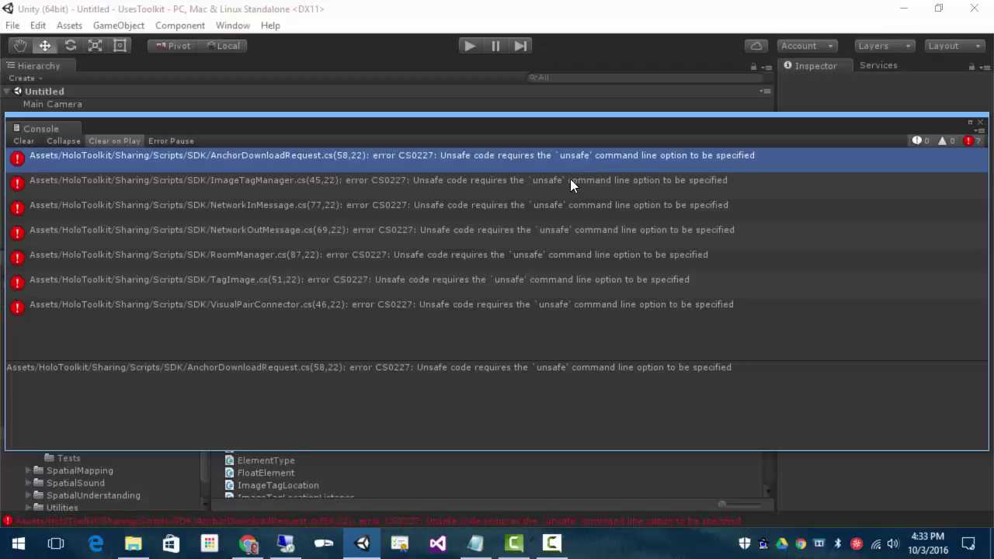
pyautogui.click(247, 543)
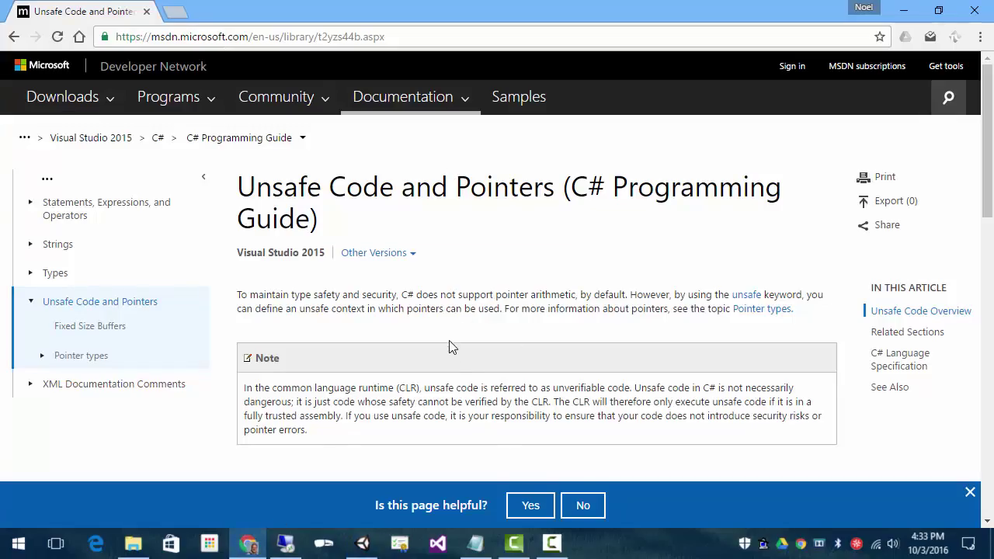
pyautogui.scroll(-1, 466, 359)
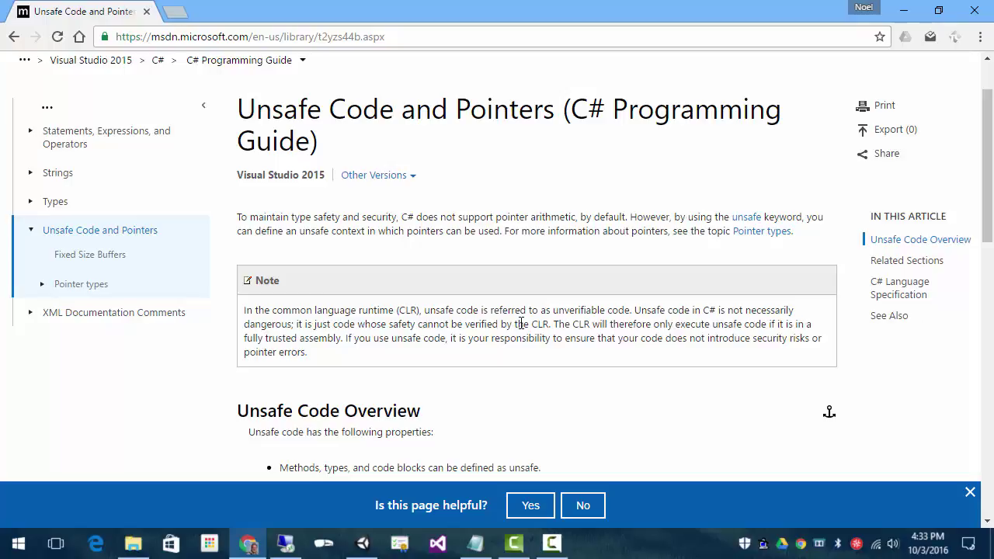
pyautogui.click(904, 10)
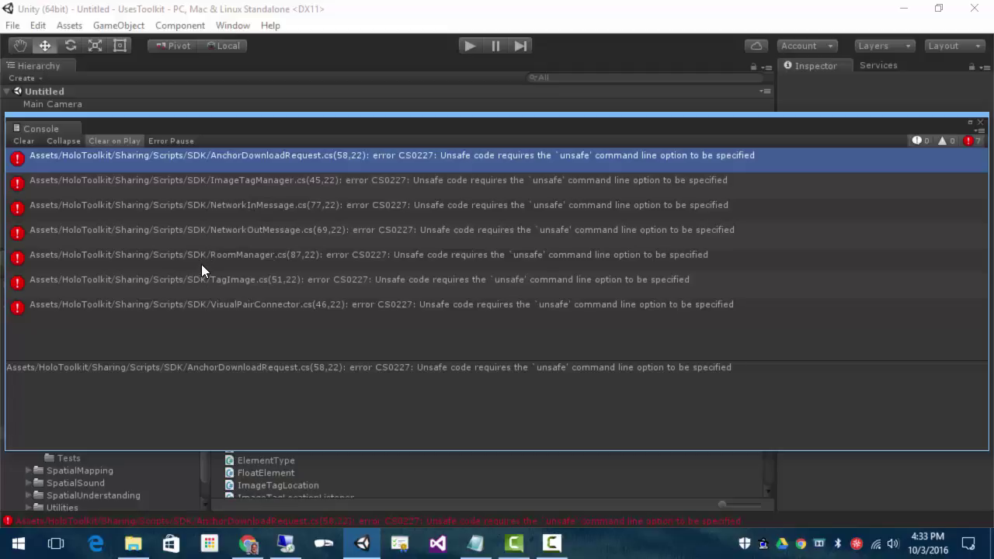
# Close the Console, collapse the Sharing and HoloToolkit folders, and select the Assets root
pyautogui.click(980, 123)
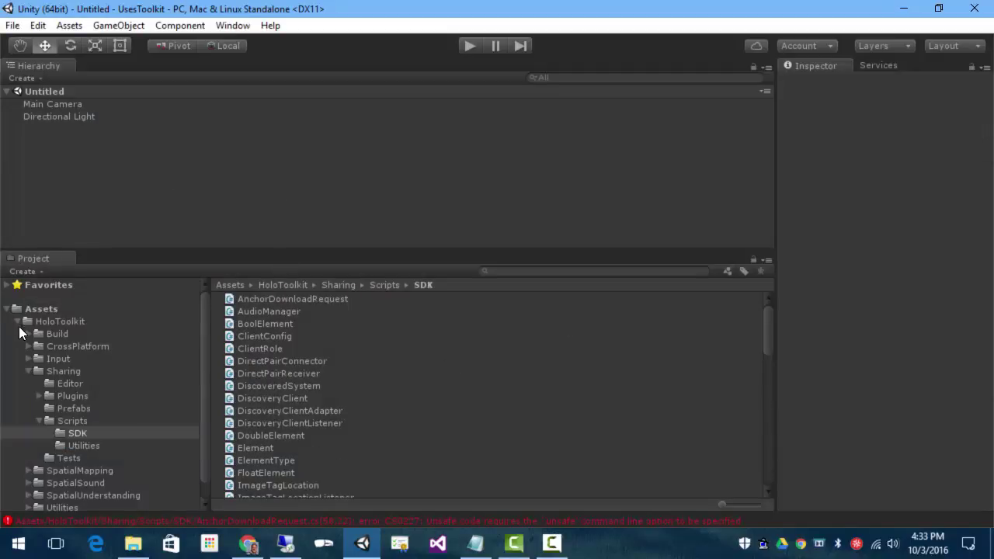
pyautogui.click(24, 371)
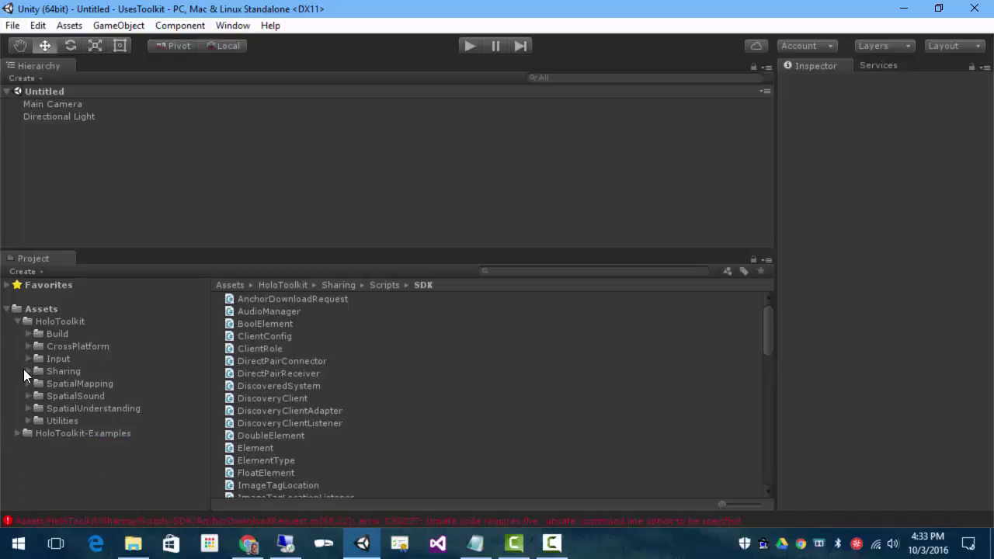
pyautogui.click(18, 321)
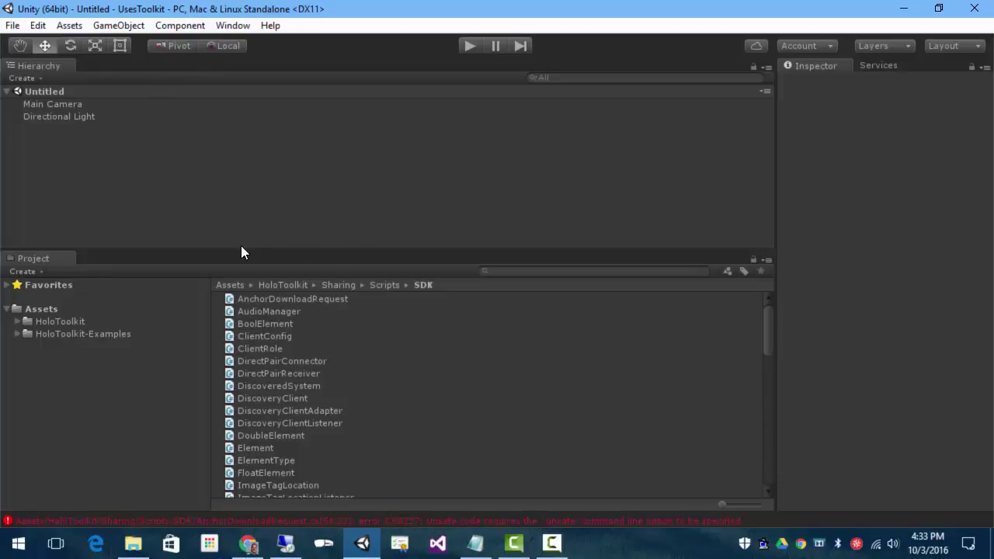
pyautogui.click(41, 309)
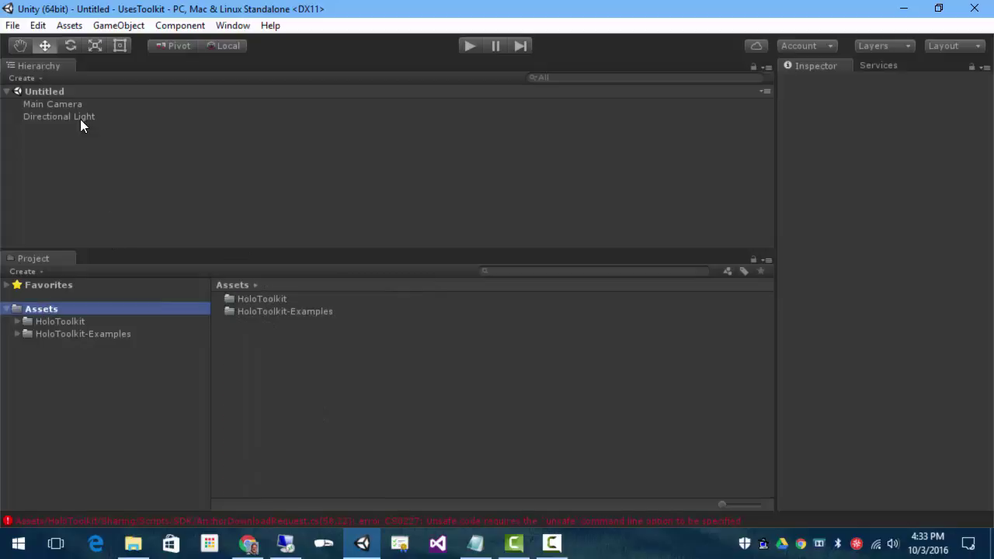
# Reopen the holo-toolkit project through the File menu's project picker
pyautogui.click(13, 25)
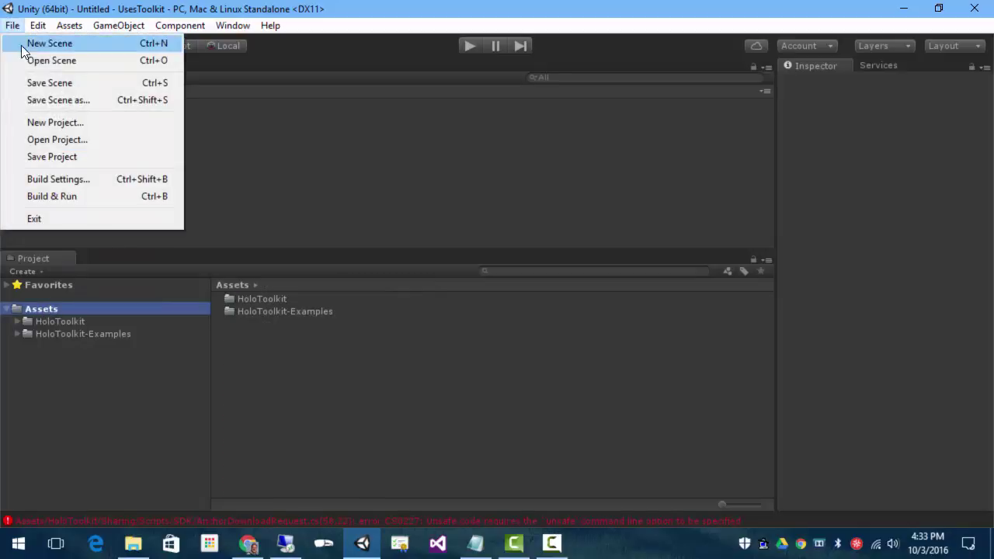
pyautogui.click(46, 141)
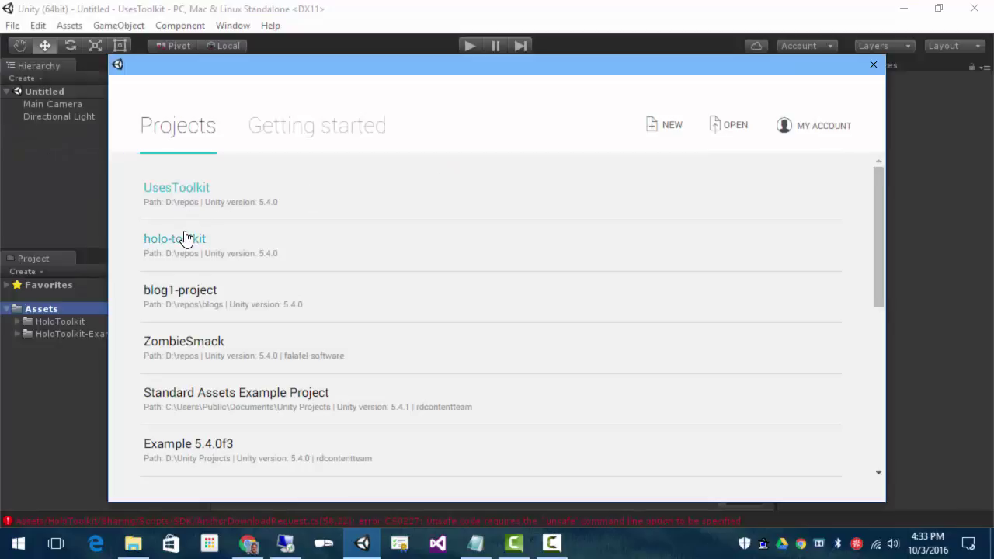
pyautogui.click(184, 239)
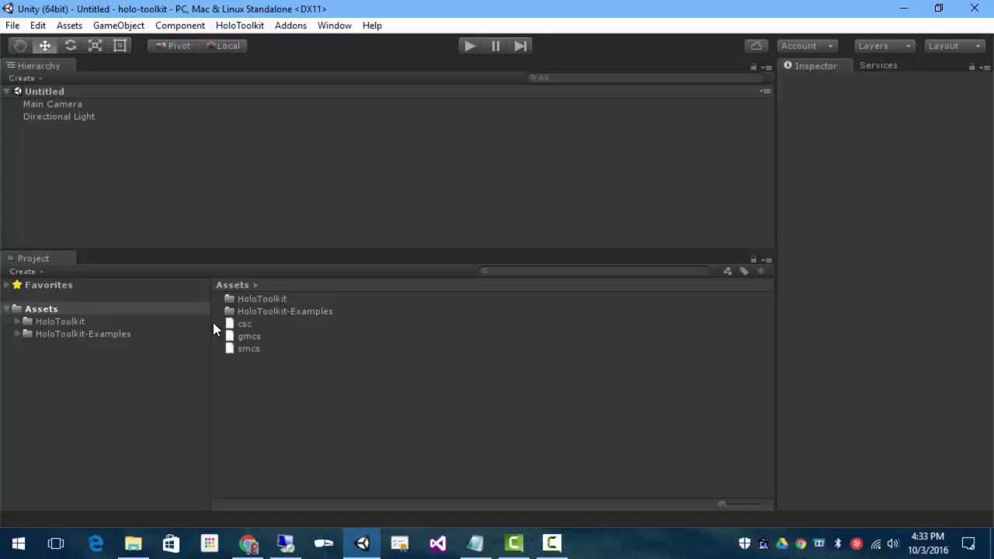
# Start a package export of the HoloToolkit folders plus the csc, gmcs and smcs .rsp files
pyautogui.click(69, 25)
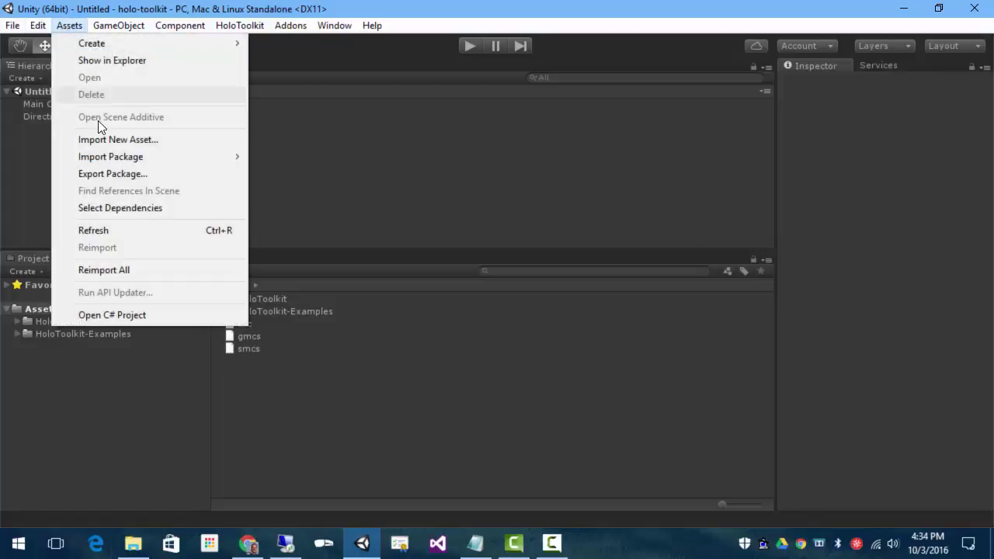
pyautogui.click(100, 174)
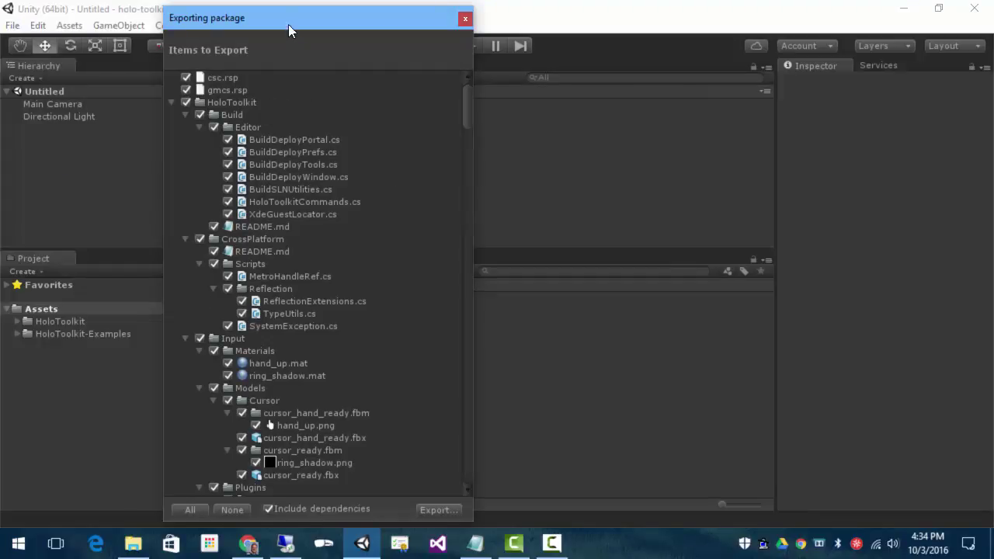
pyautogui.moveTo(288, 24); pyautogui.dragTo(332, 28)
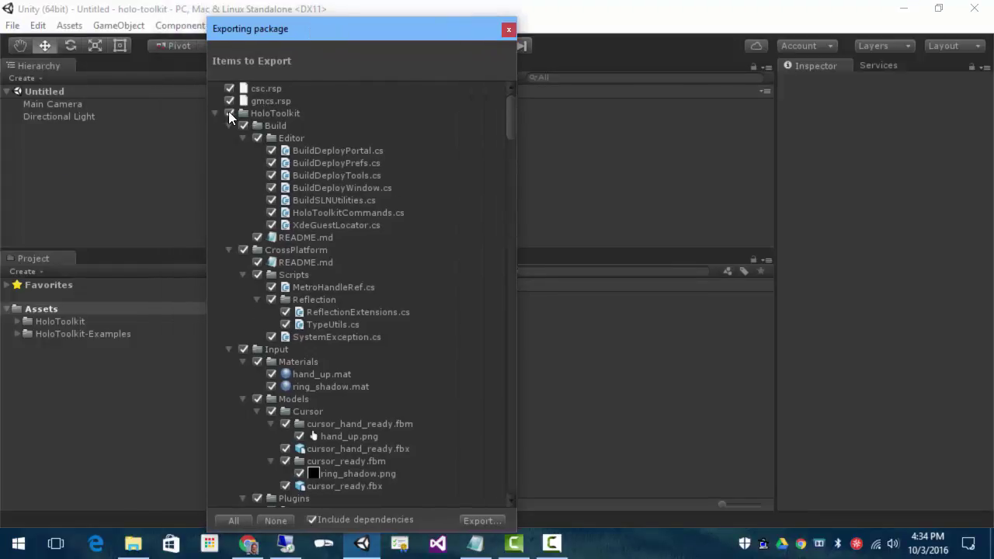
pyautogui.click(215, 113)
pyautogui.click(215, 125)
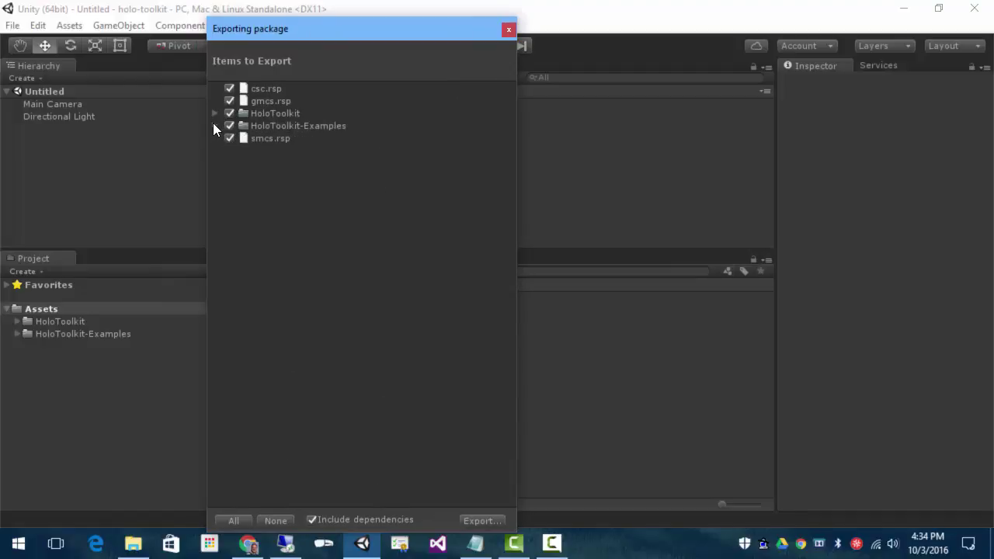
pyautogui.click(477, 520)
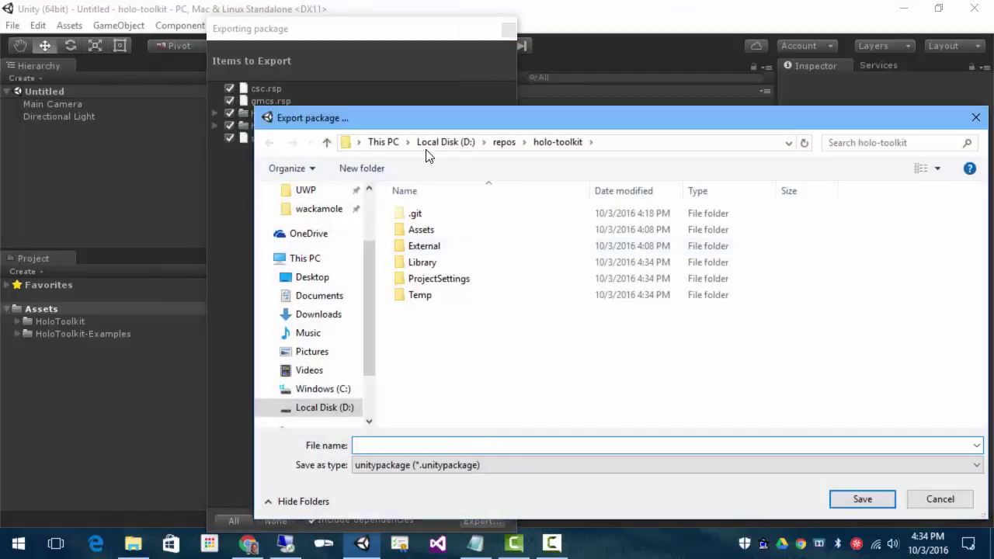
# Save the package over holotoolkit.unitypackage in D:\assets\packages, confirming the replacement
pyautogui.click(504, 142)
pyautogui.click(440, 214)
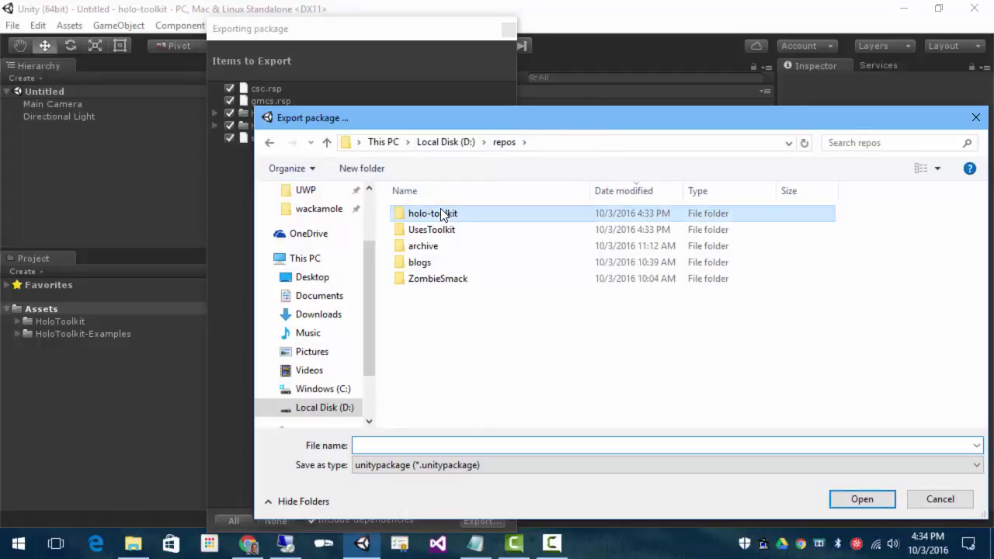
pyautogui.doubleClick(440, 213)
pyautogui.click(504, 142)
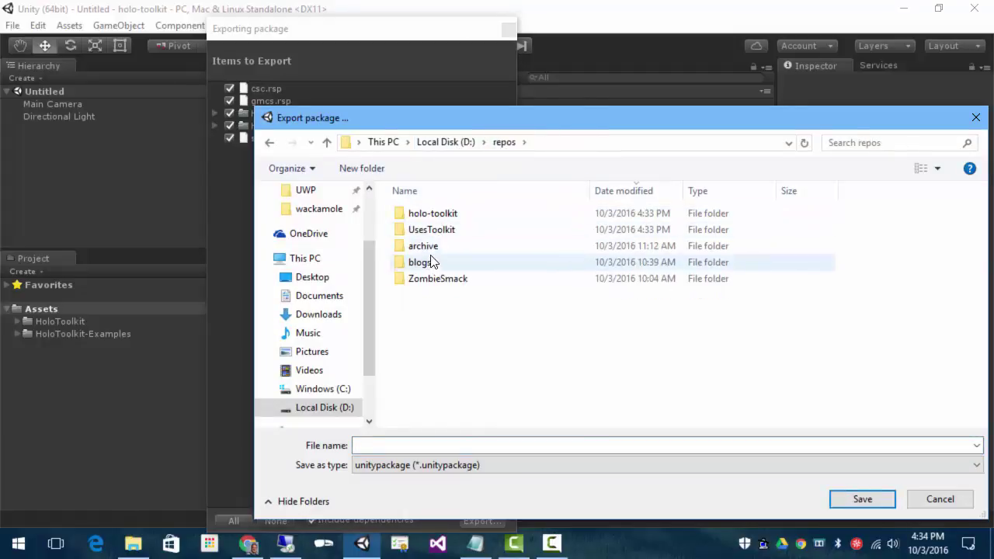
pyautogui.click(465, 143)
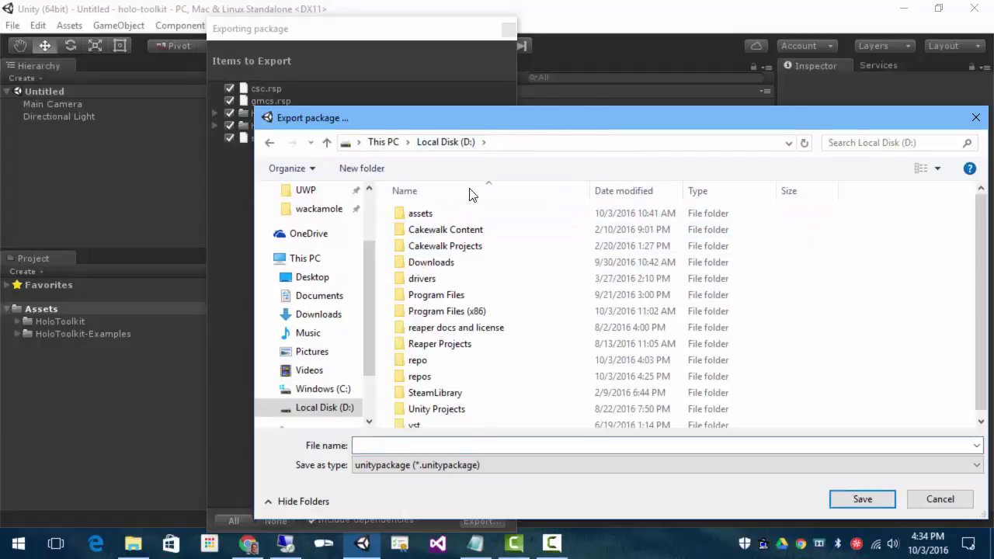
pyautogui.doubleClick(425, 218)
pyautogui.doubleClick(772, 238)
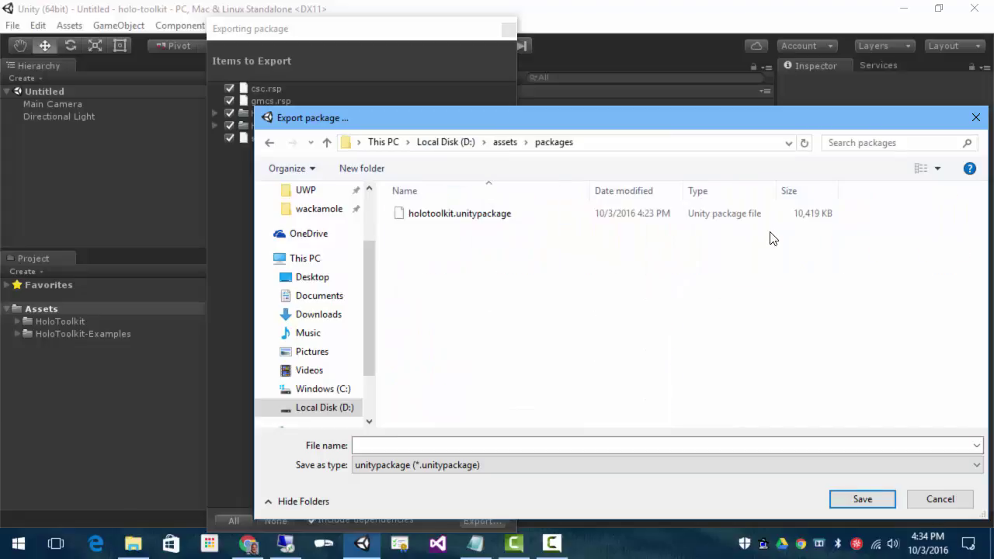
pyautogui.doubleClick(487, 222)
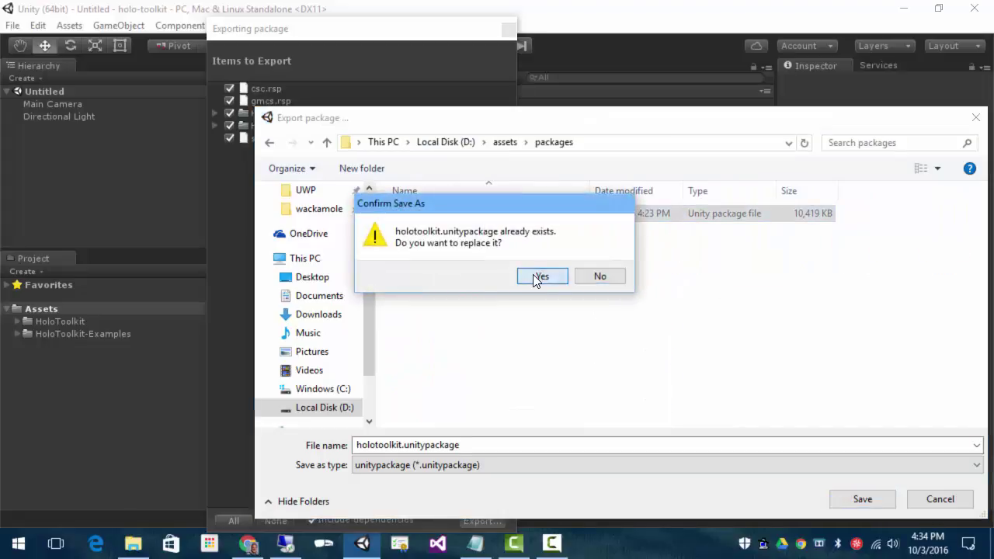
pyautogui.click(541, 276)
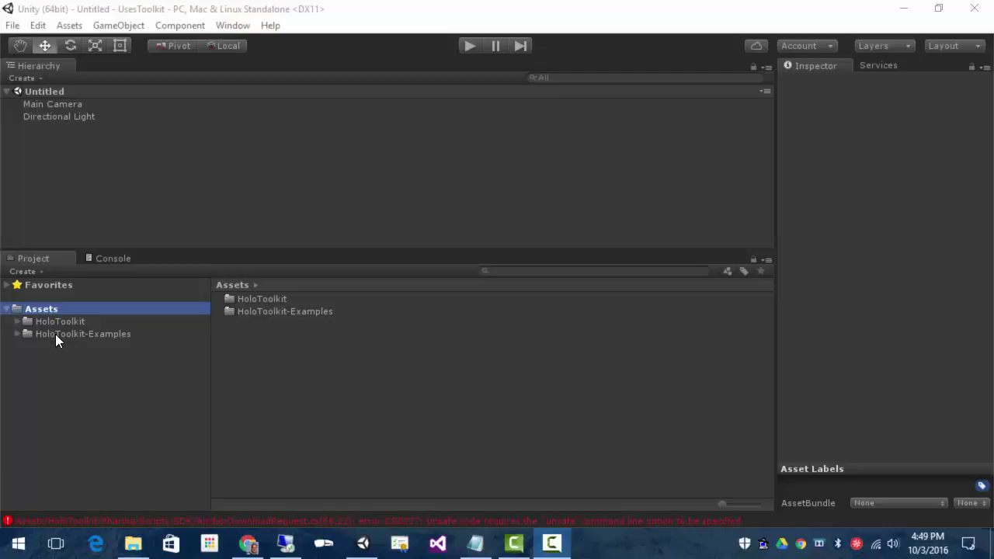
# Import holotoolkit.unitypackage as a custom package, taking only the csc, gmcs and smcs .rsp files
pyautogui.click(69, 26)
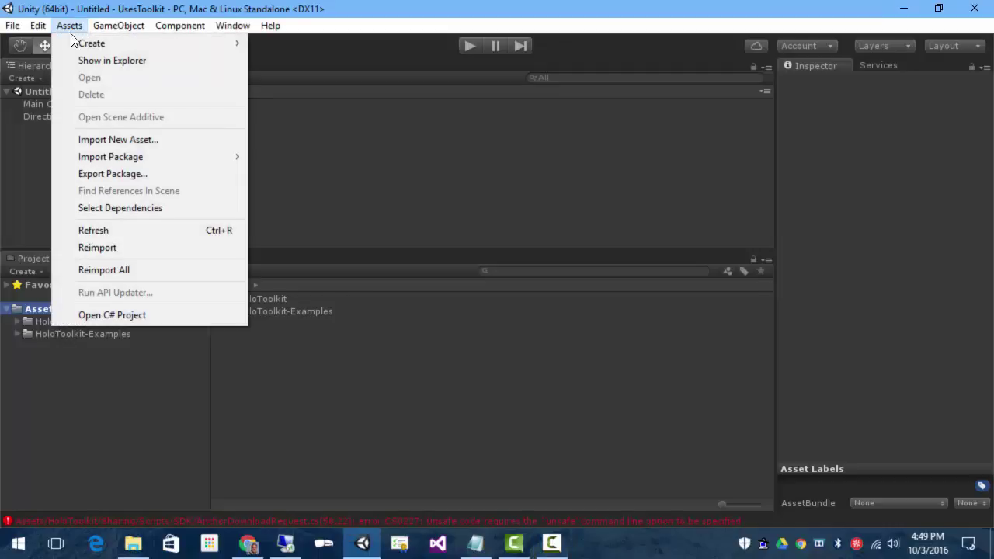
pyautogui.moveTo(137, 156)
pyautogui.click(344, 154)
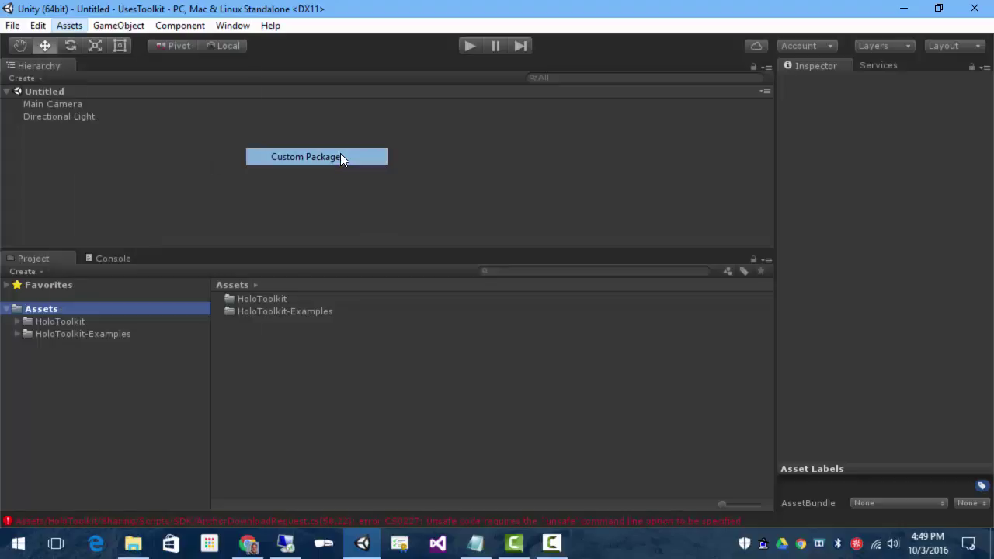
pyautogui.click(551, 218)
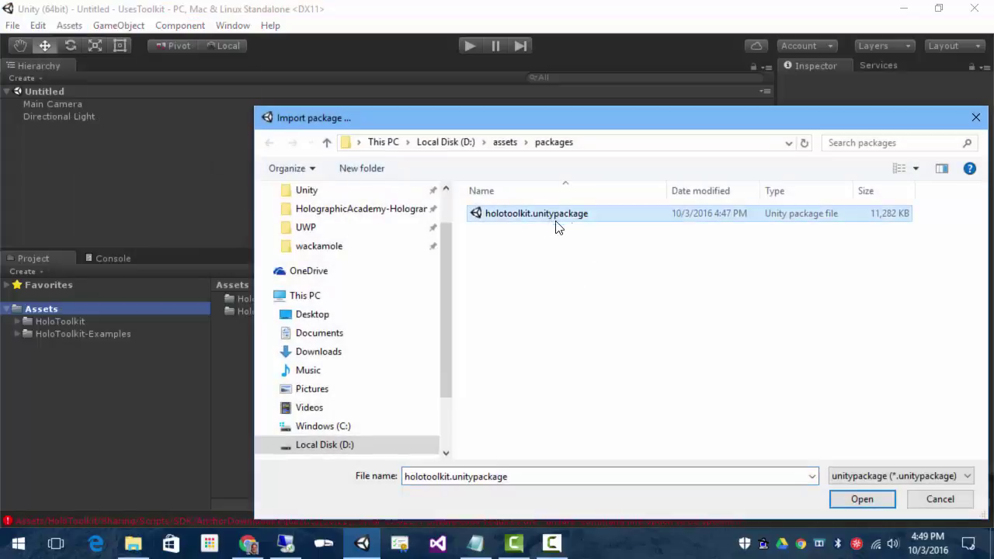
pyautogui.click(876, 502)
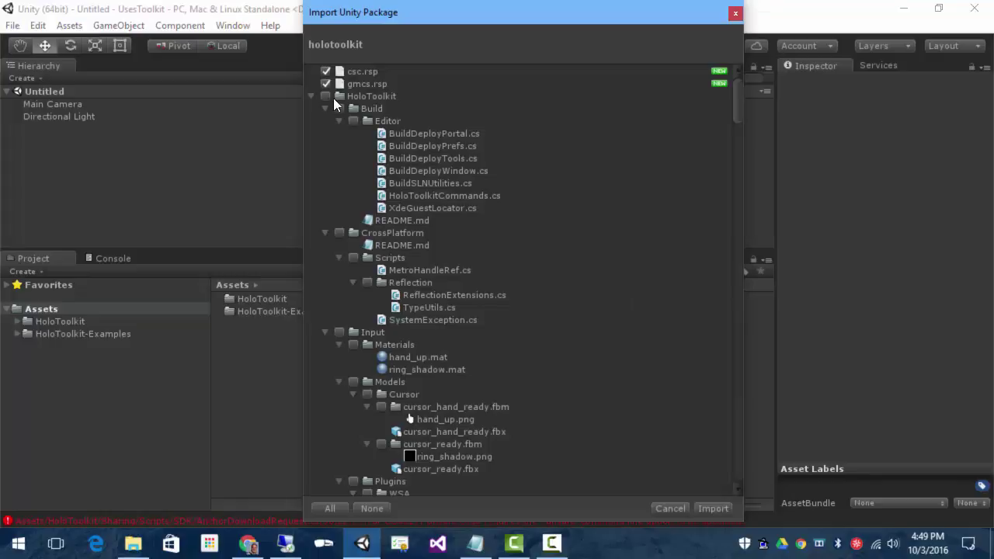
pyautogui.click(312, 96)
pyautogui.click(311, 108)
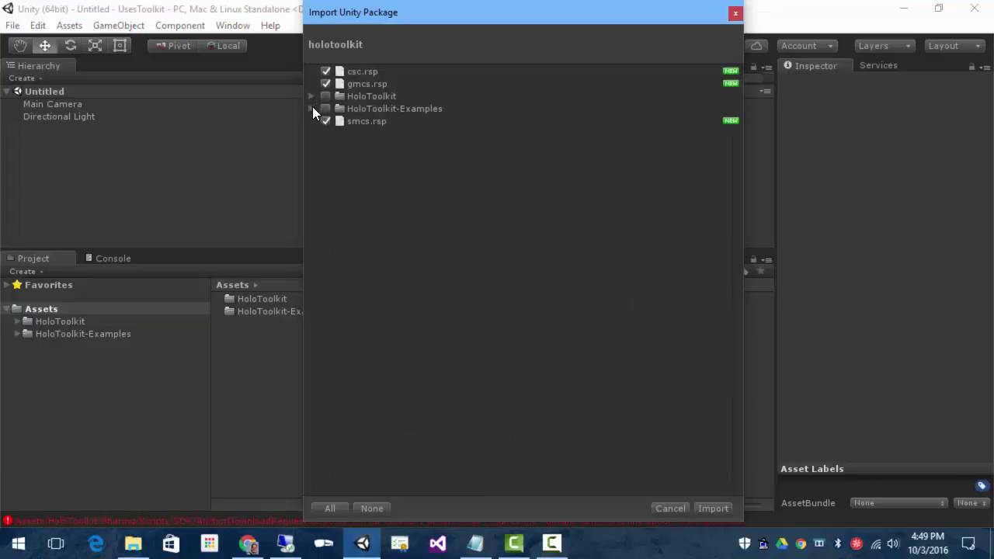
pyautogui.click(706, 509)
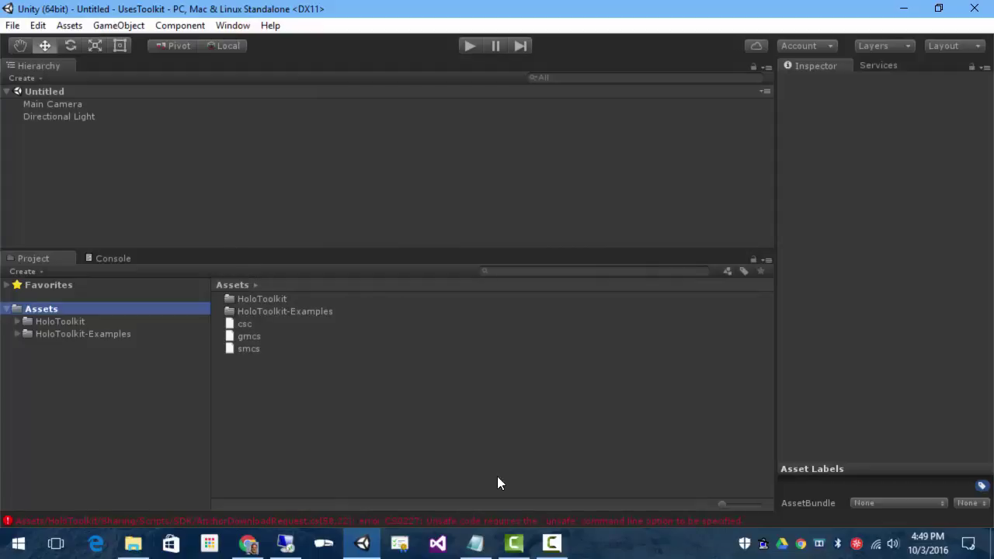
# Reopen UsesToolkit from the recent projects list so the CS0227 unsafe-code error clears
pyautogui.click(12, 25)
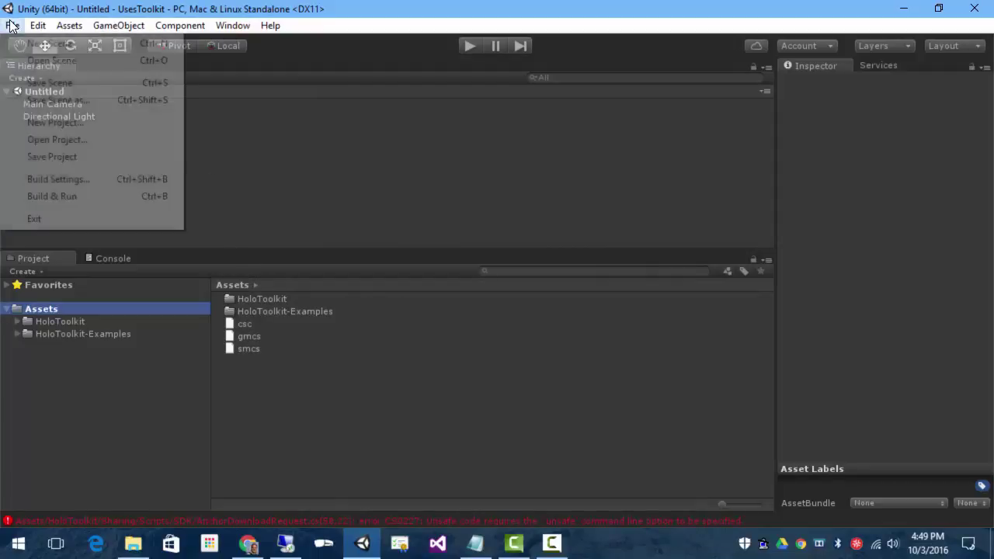
pyautogui.click(61, 142)
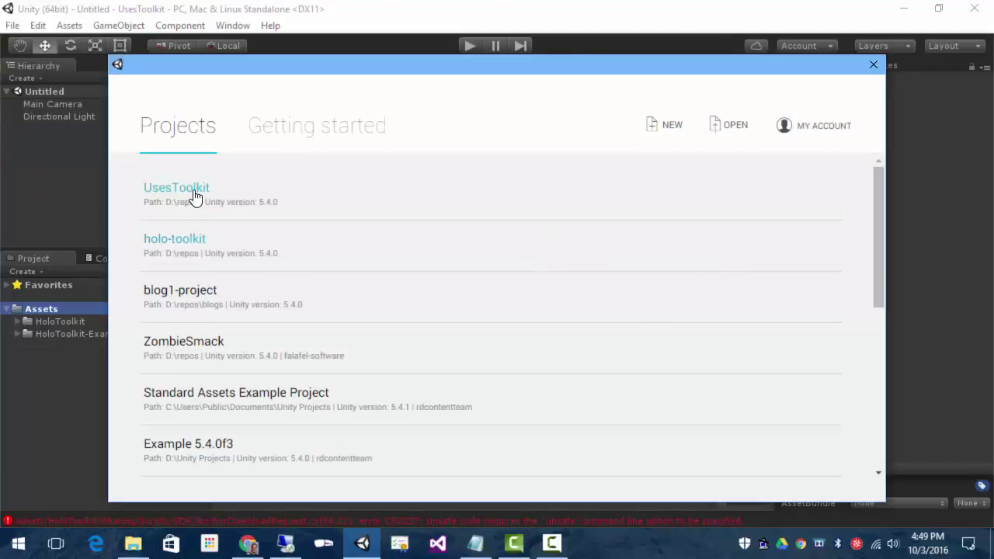
pyautogui.click(194, 196)
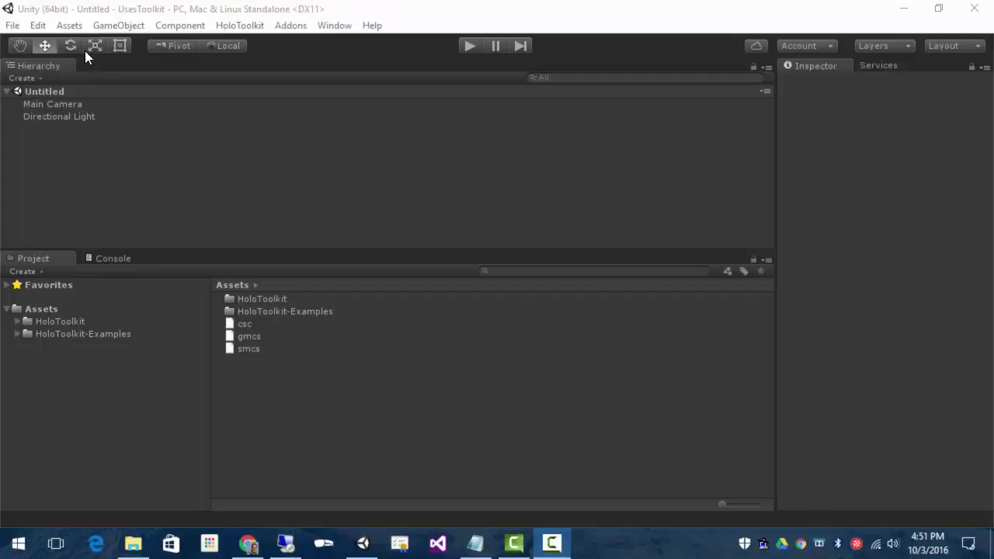
pyautogui.click(67, 26)
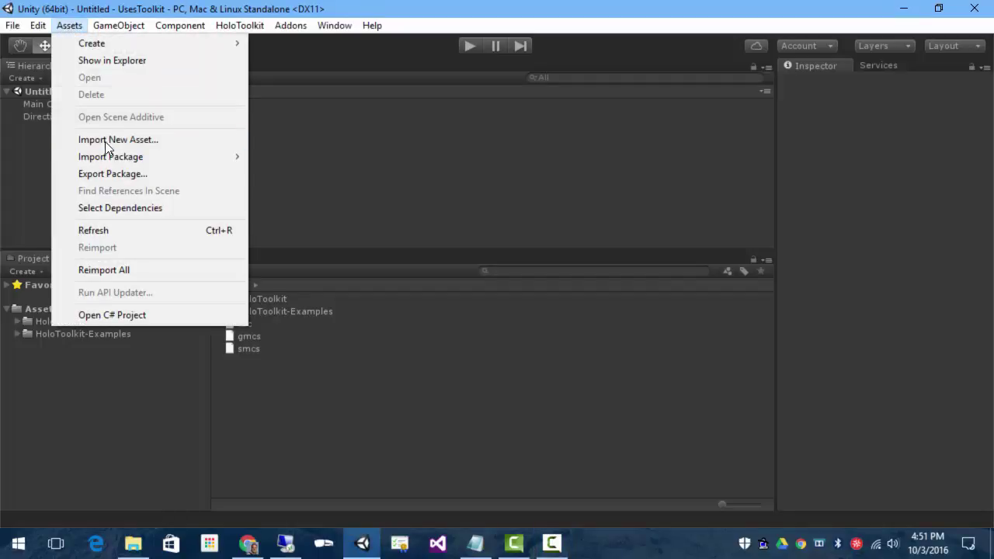
pyautogui.moveTo(110, 160)
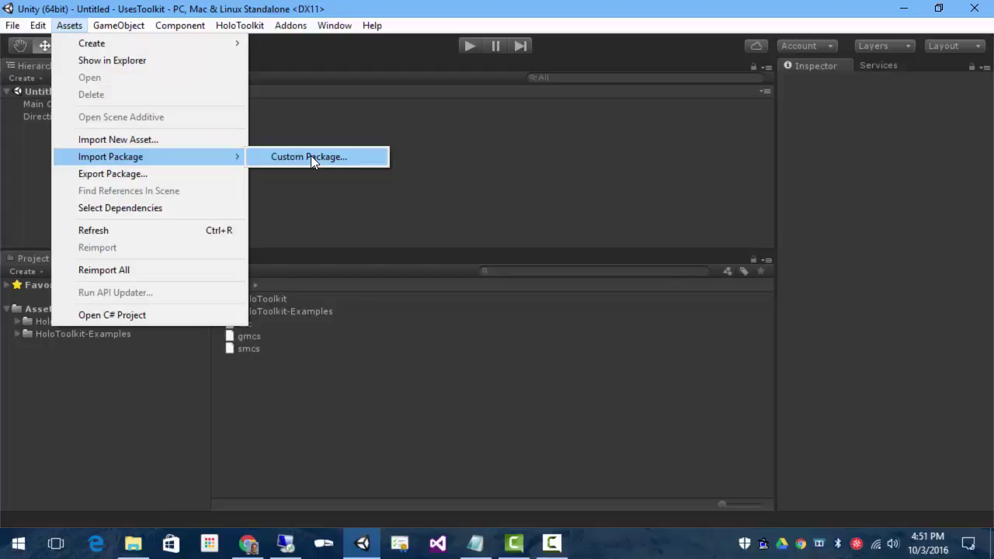
pyautogui.click(310, 157)
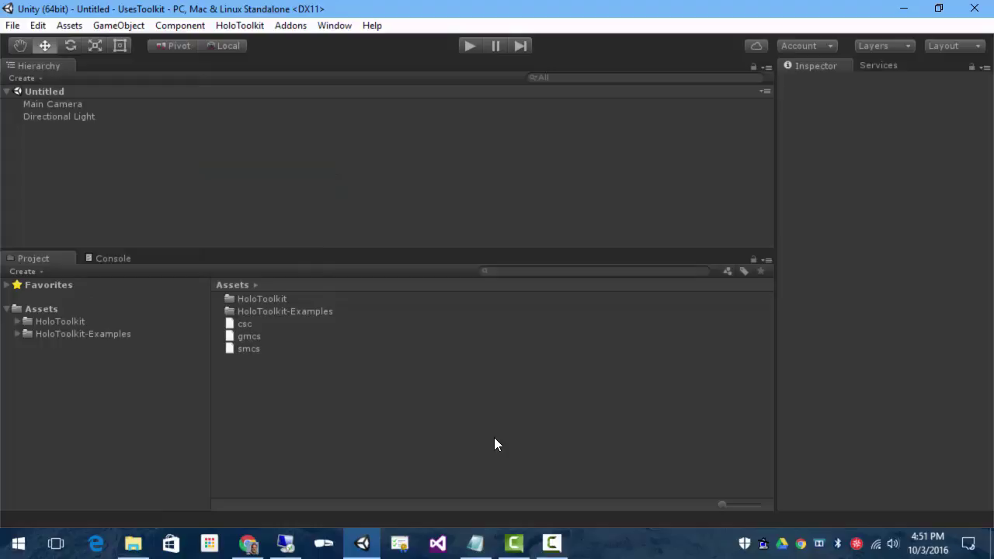